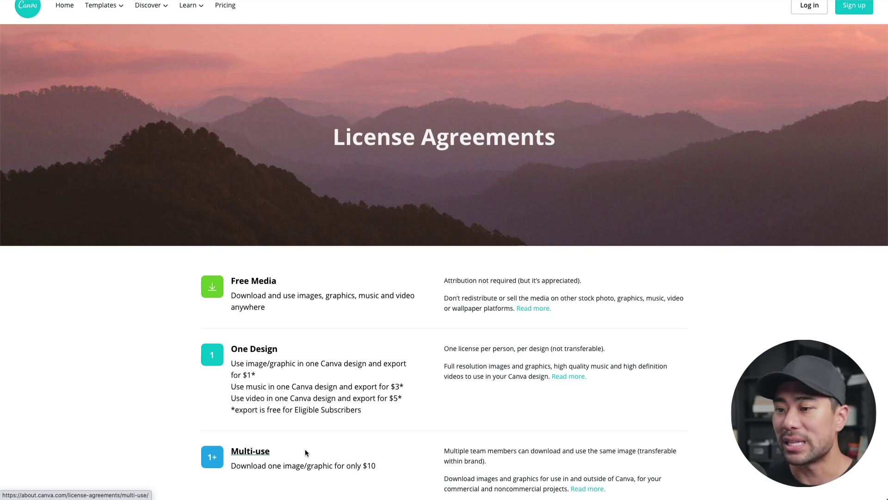
scroll(307, 313, "down", 1)
scroll(307, 313, "up", 1)
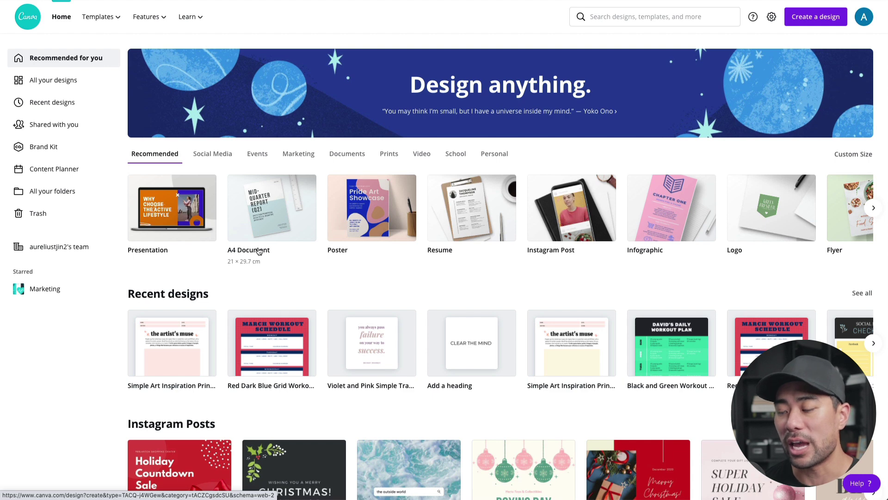
Create a new blank A4 Document design.
left_click(274, 229)
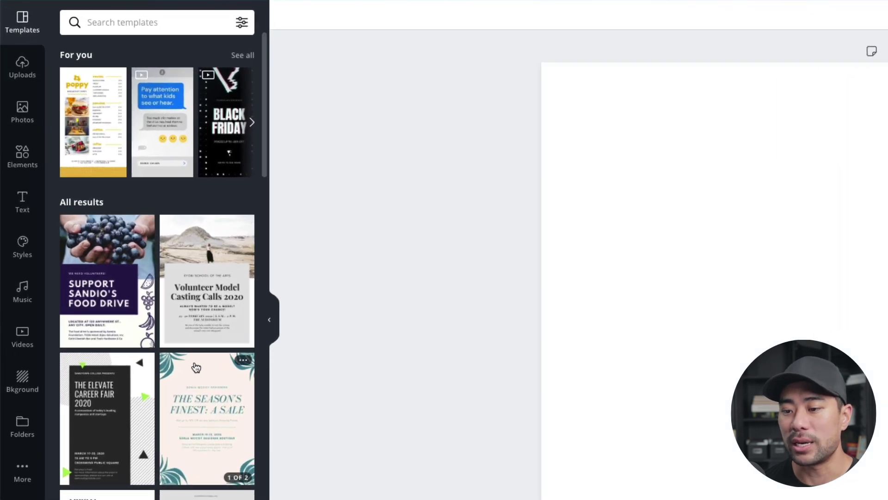
Look through the suggested A4 document templates, such as annual reports, proposals and monthly reports.
scroll(196, 367, "down", 15)
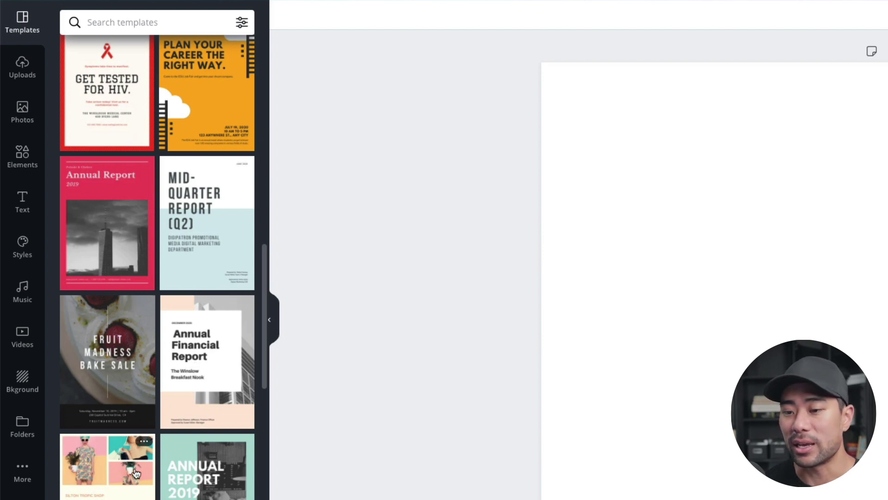
scroll(209, 247, "down", 5)
scroll(210, 247, "down", 1)
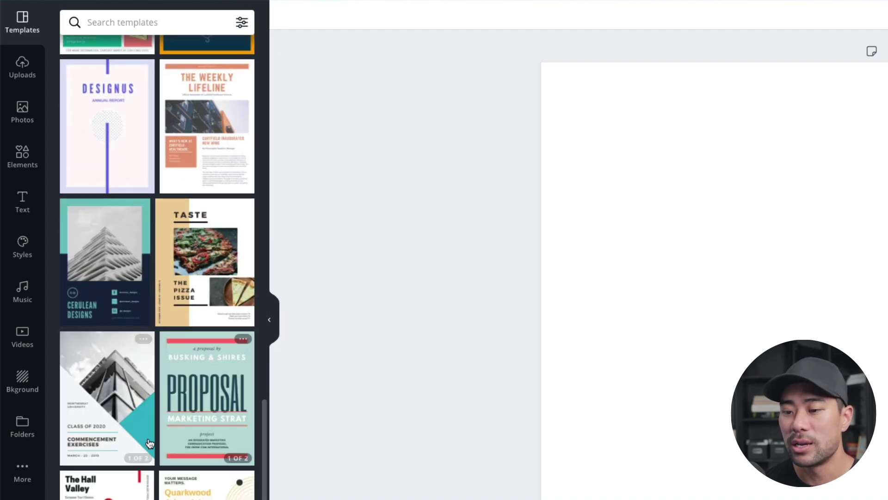
scroll(151, 443, "down", 6)
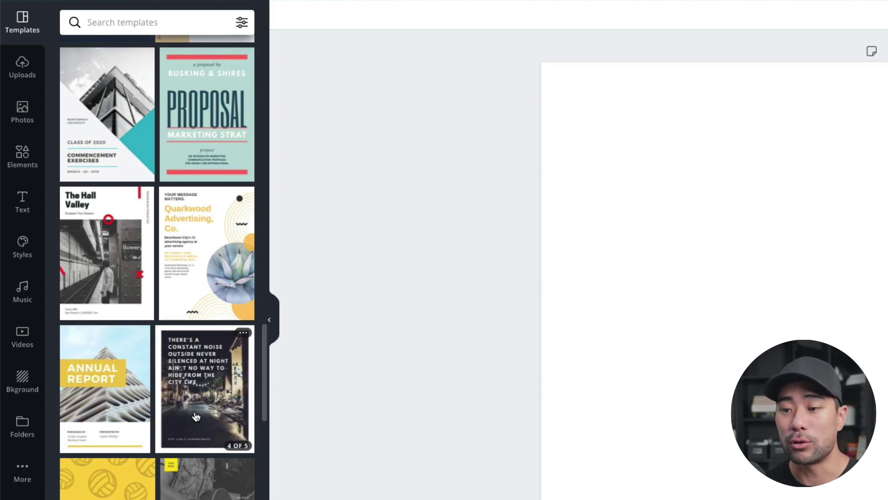
mouse_move(96, 413)
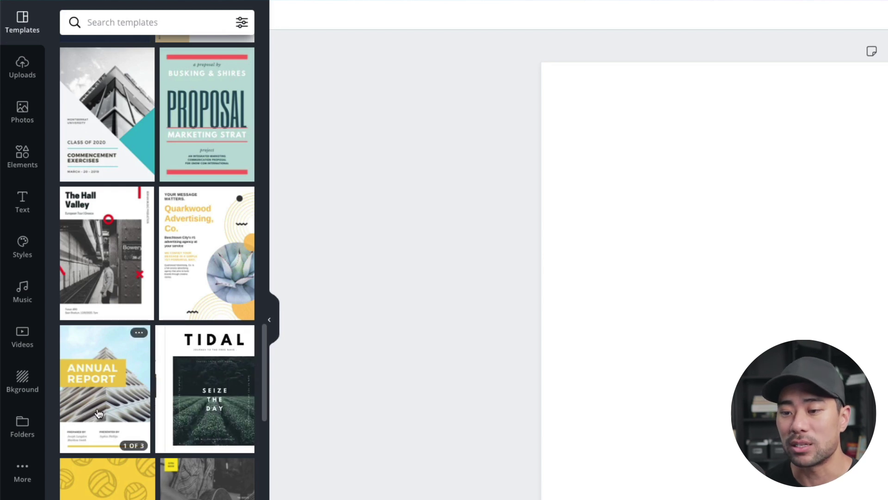
scroll(149, 485, "down", 10)
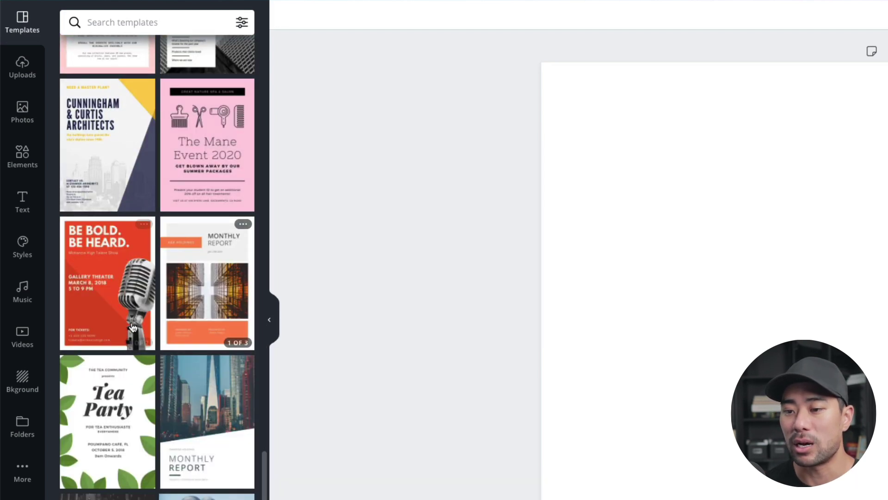
mouse_move(223, 461)
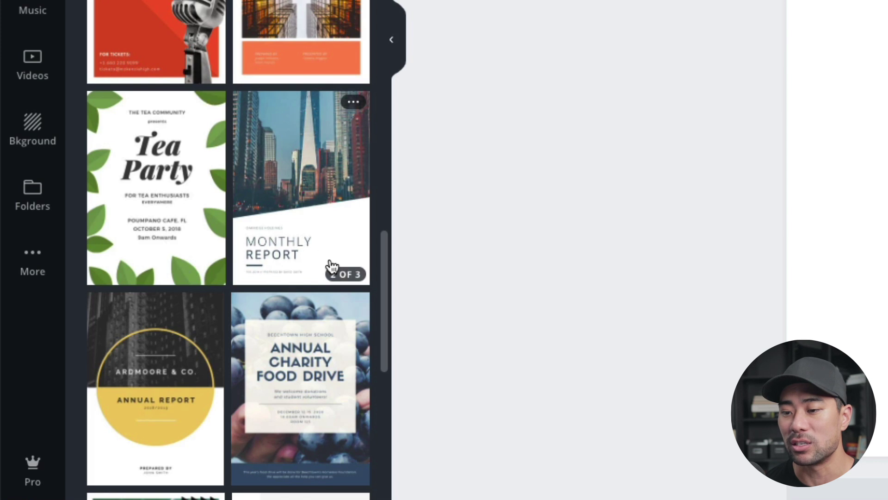
scroll(325, 277, "down", 3)
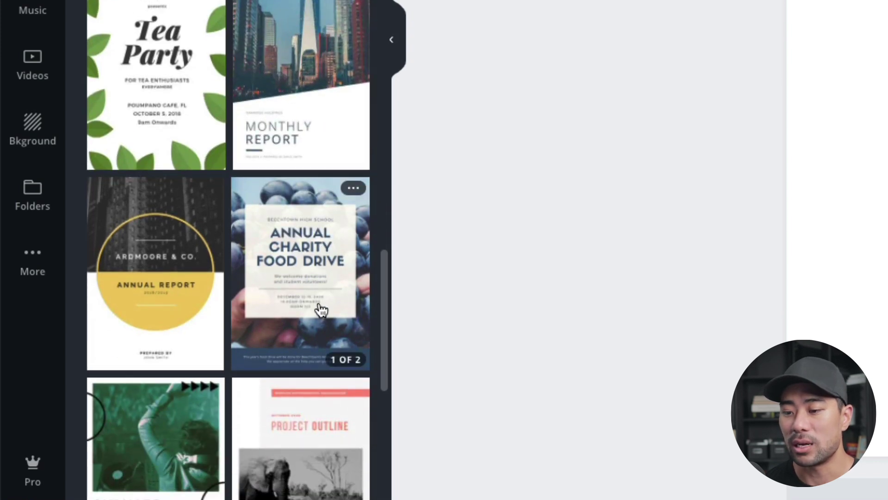
mouse_move(162, 280)
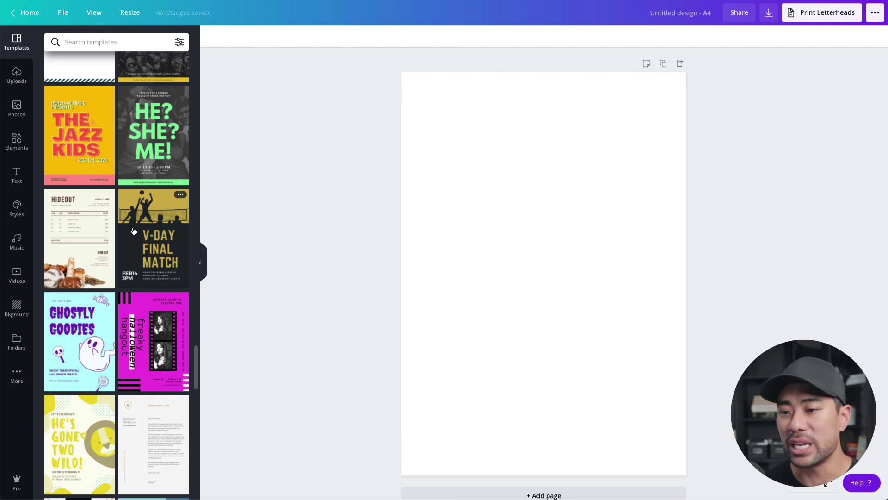
scroll(133, 231, "up", 2)
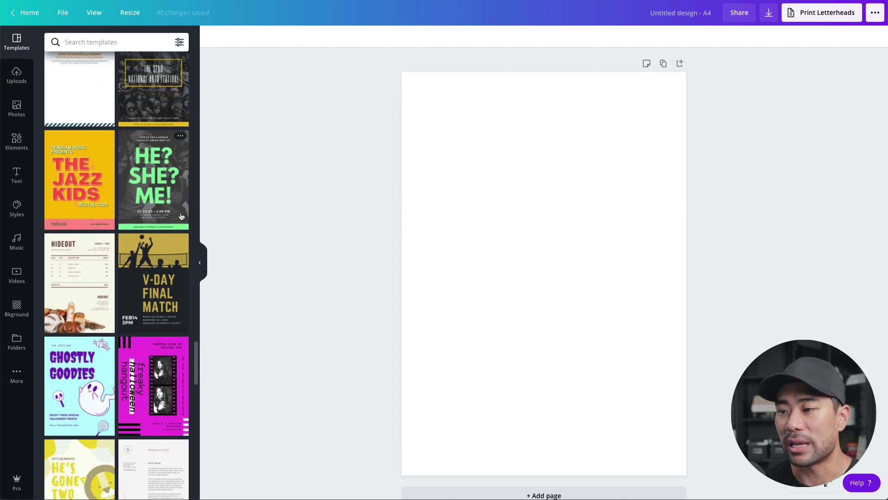
scroll(104, 213, "up", 10)
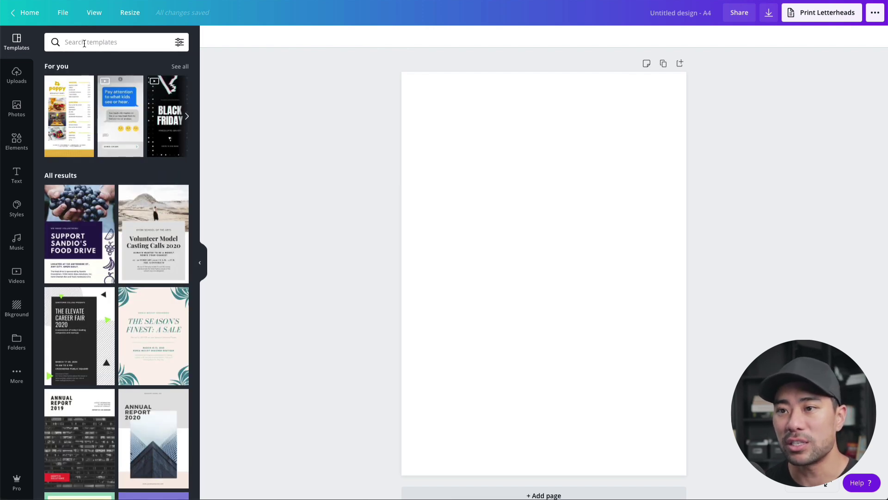
Search the templates for "ebook" and open the Light Pink Romantic Ebook Cover set with the "Search for an Endless Summer" cover.
left_click(90, 43)
type("ebook")
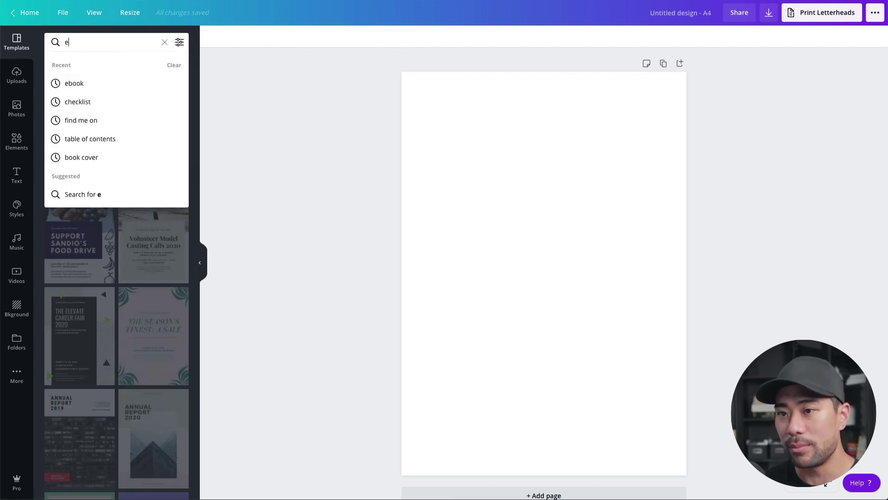
key("Return")
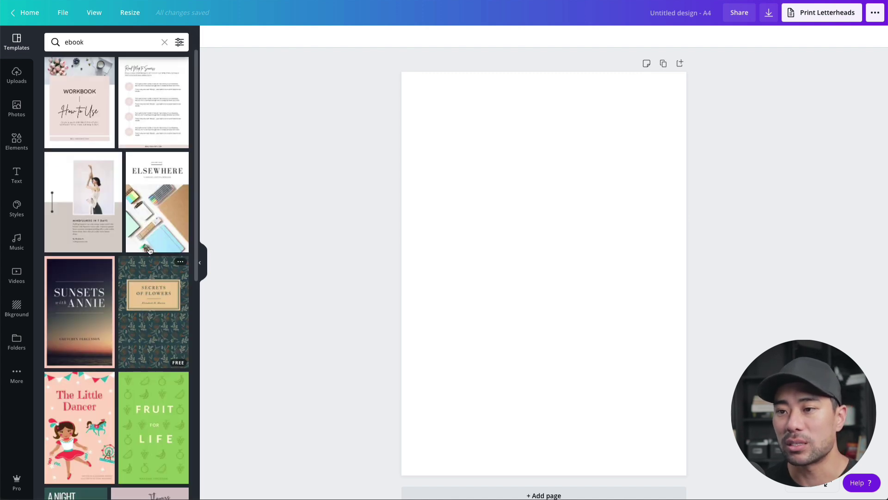
scroll(168, 368, "down", 5)
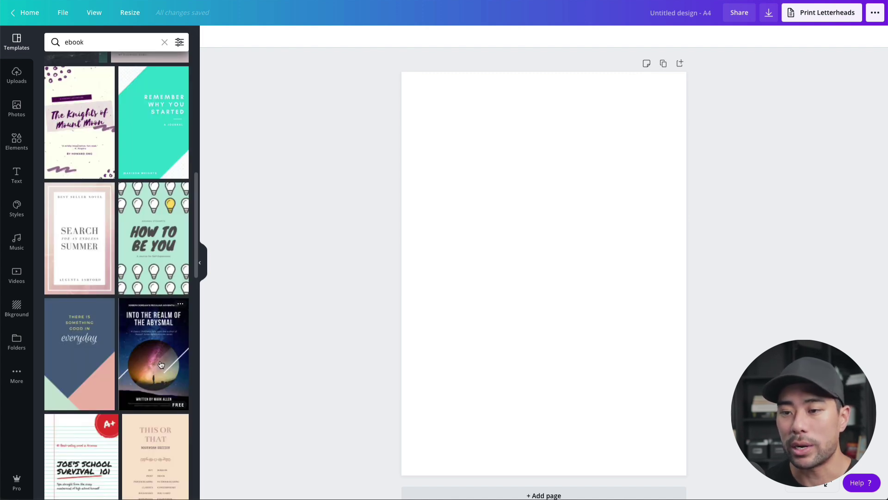
left_click(83, 252)
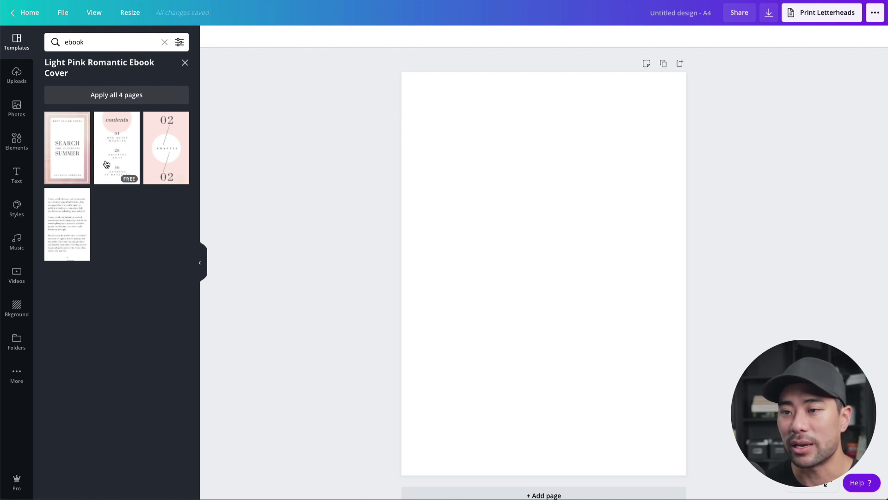
Apply all 4 pages of the Light Pink Romantic Ebook Cover template to the blank design.
left_click(68, 154)
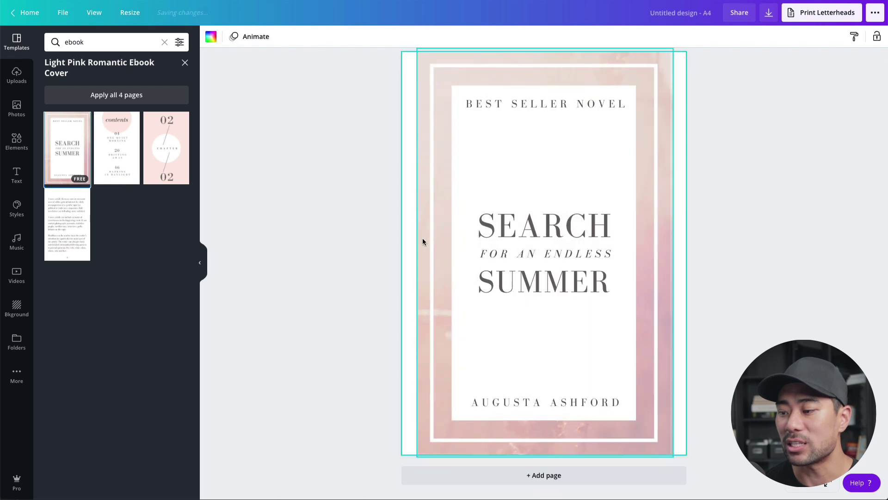
key("ctrl+z")
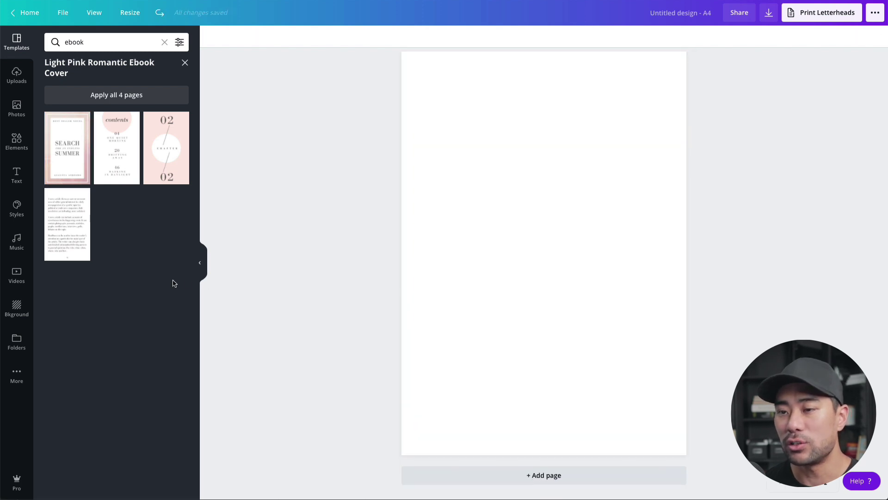
left_click(114, 95)
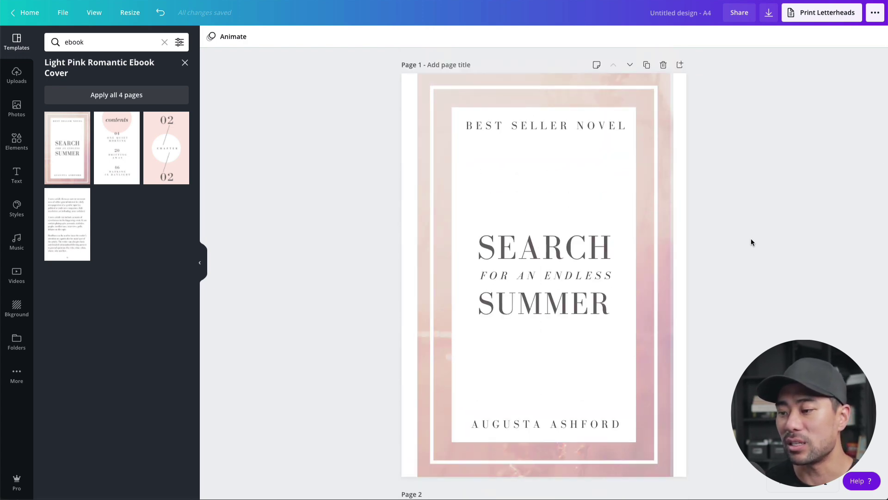
Review the applied pages down to the last one and select its first body paragraph, leaving the text unedited.
scroll(751, 242, "down", 10)
scroll(751, 238, "down", 10)
left_click(507, 235)
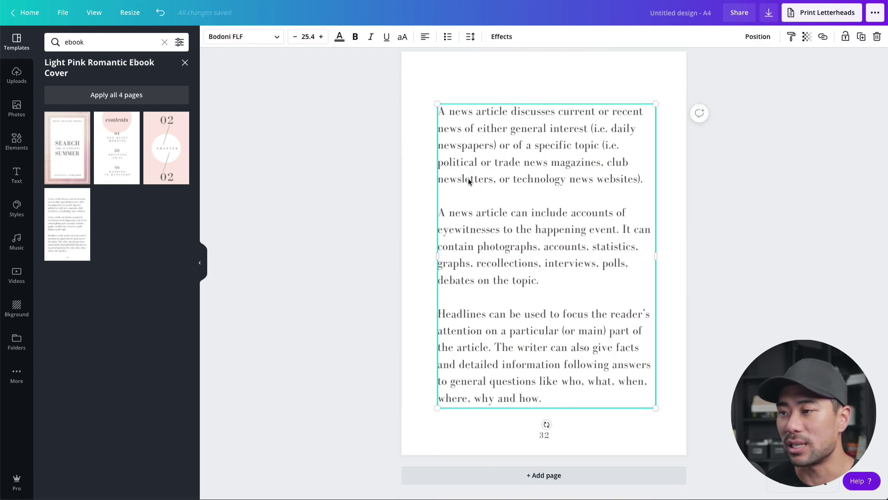
triple_click(458, 159)
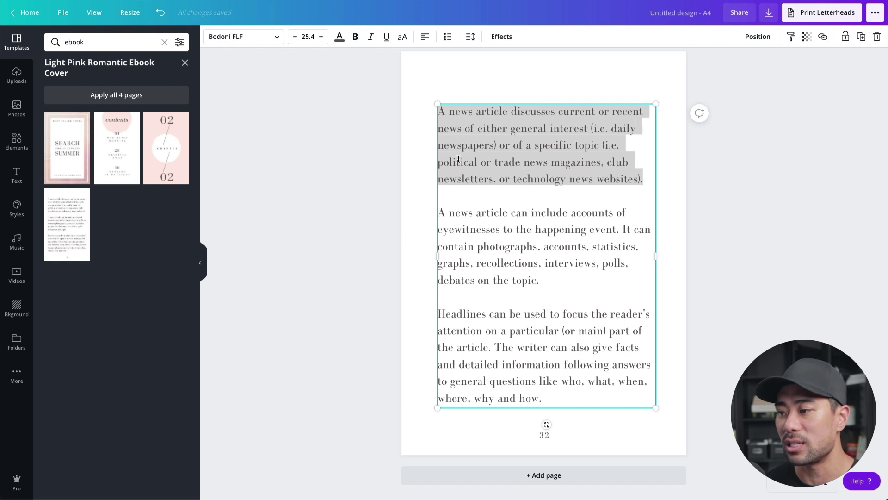
left_click(757, 328)
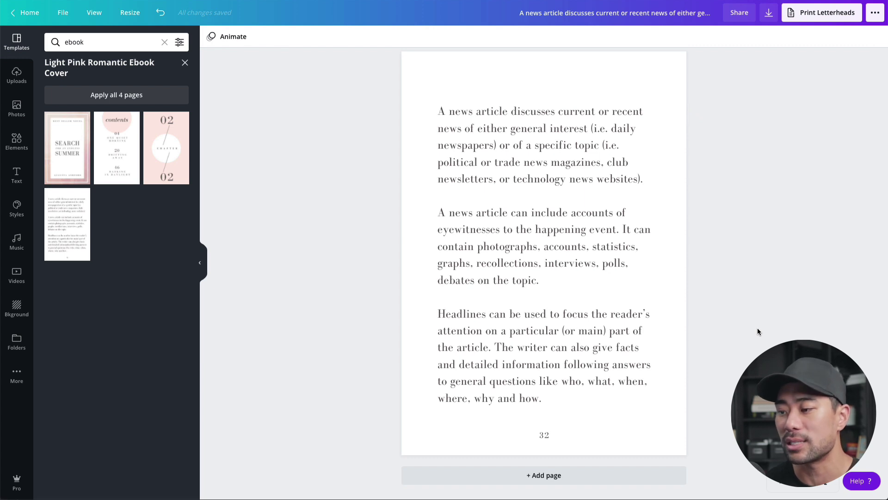
Return to the cover on page 1 and inspect its white frame and the SEARCH heading without editing them.
scroll(662, 326, "up", 15)
scroll(662, 326, "up", 8)
left_click(490, 188)
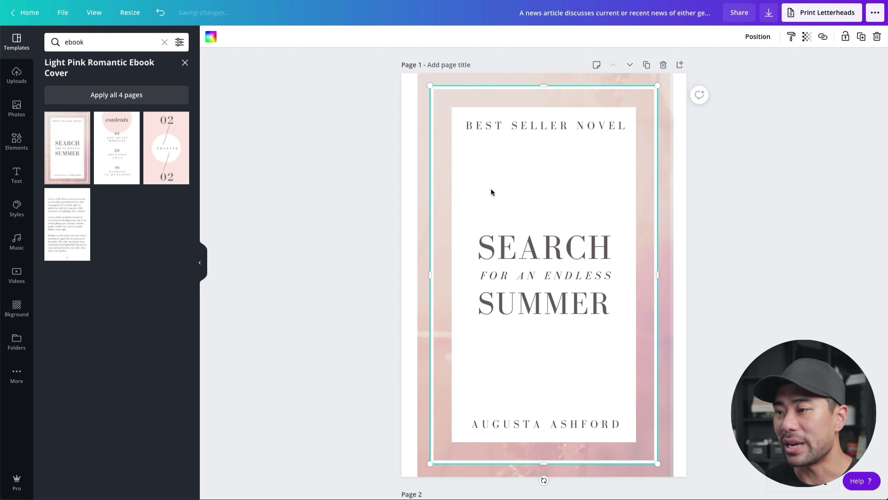
left_click(546, 249)
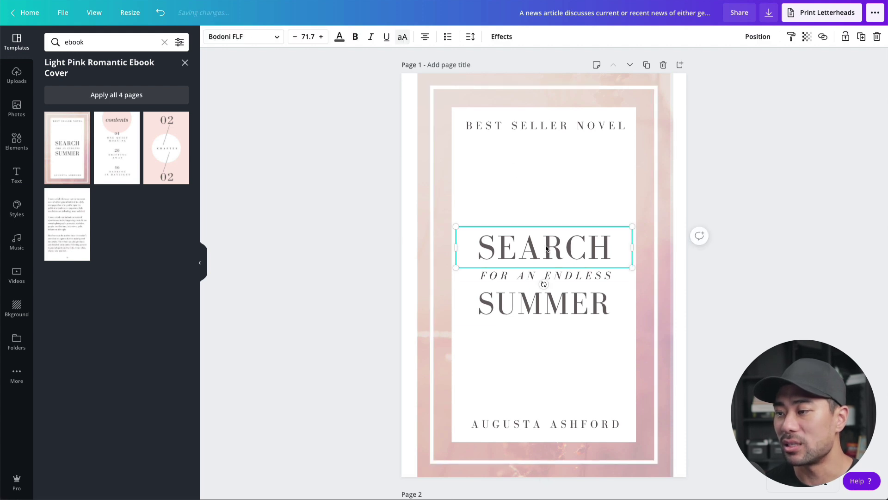
left_click(546, 248)
left_click(563, 204)
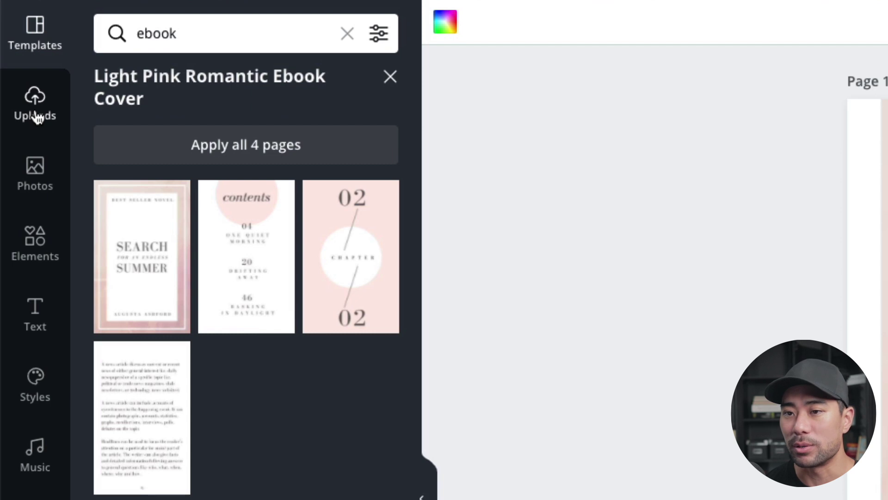
Open the stock photo library and look through the trending photos.
left_click(46, 170)
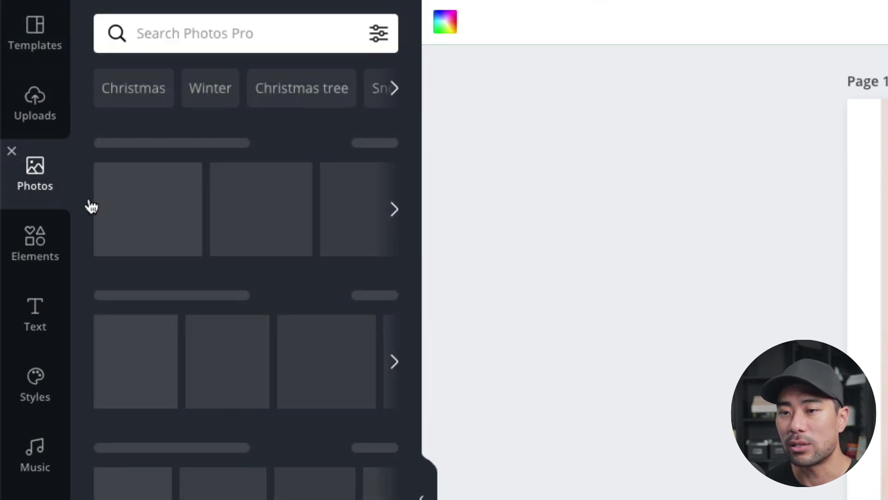
scroll(246, 489, "down", 5)
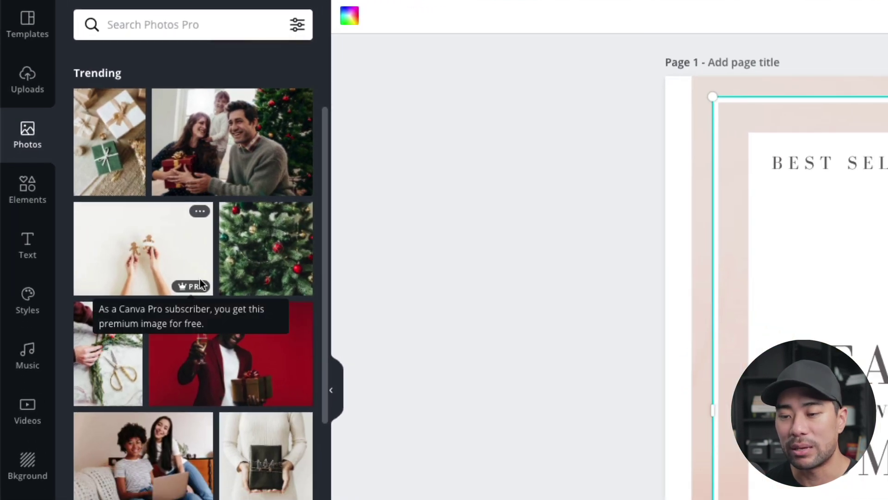
scroll(257, 448, "down", 5)
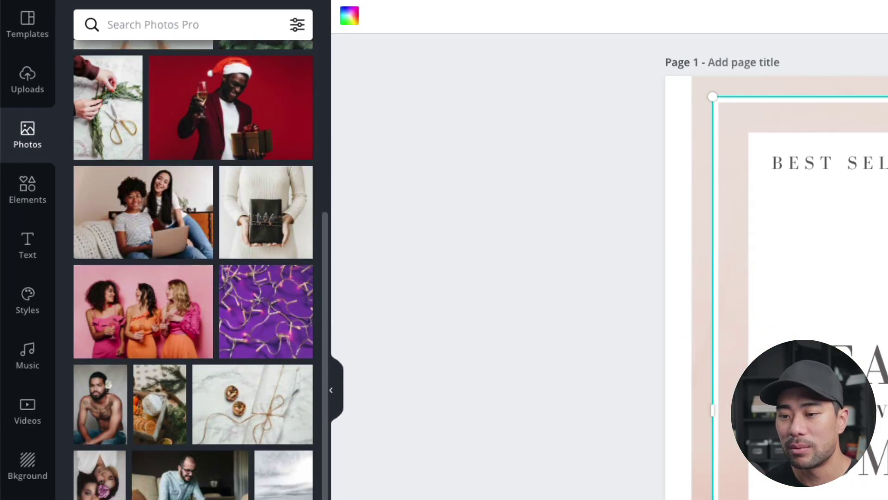
scroll(244, 426, "down", 3)
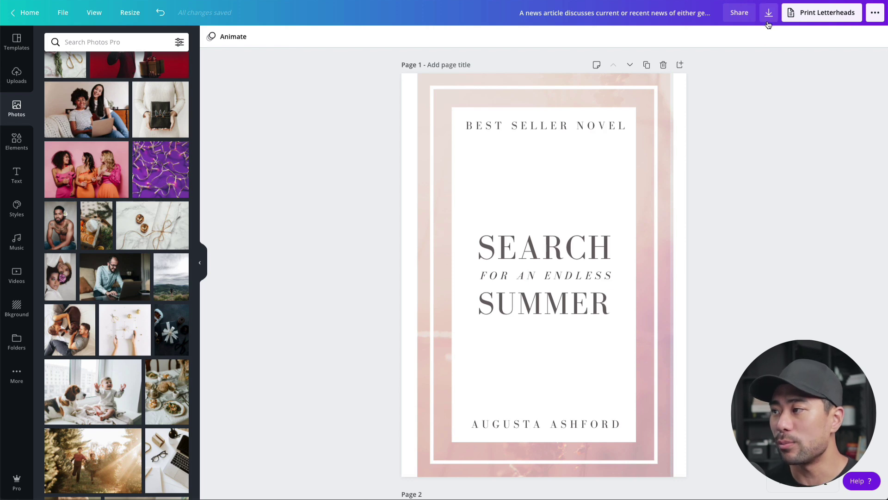
Search the Canva templates for "planner" and look at the suggested planner categories.
left_click(642, 28)
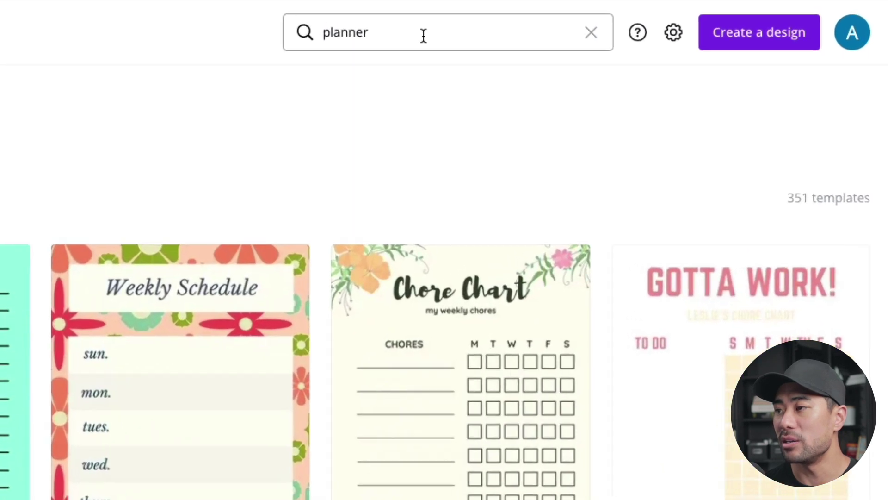
left_click(423, 35)
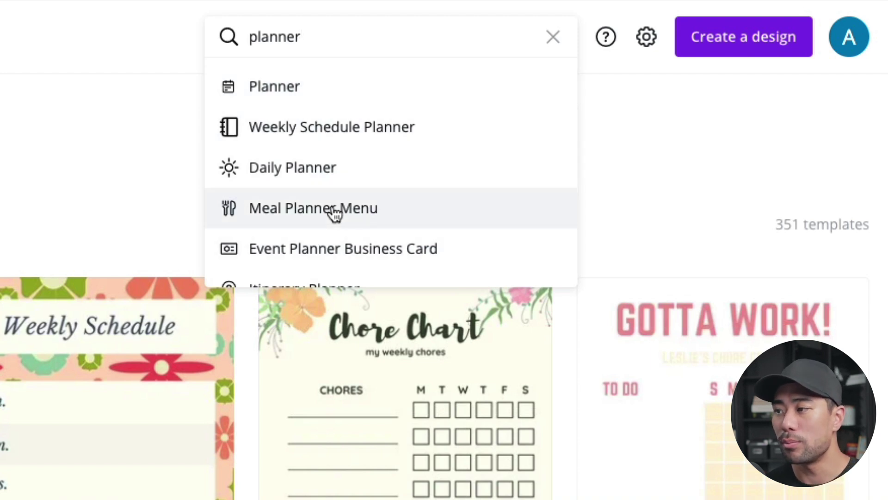
left_click(33, 236)
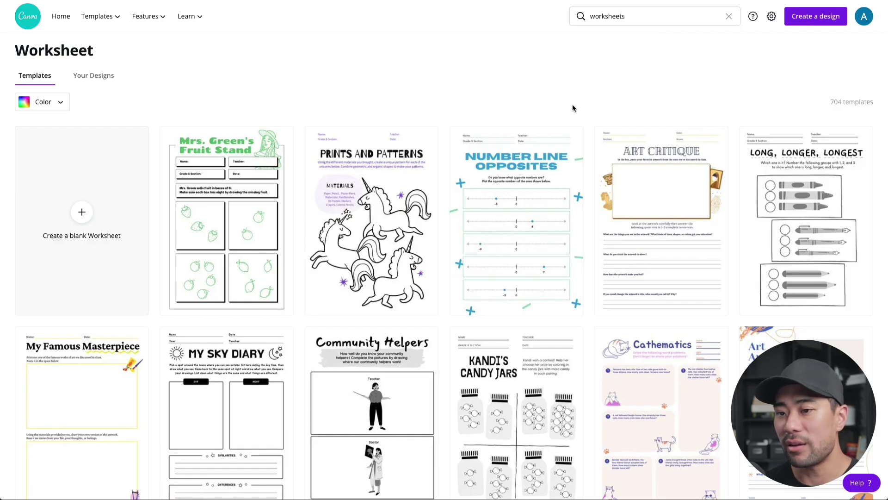
Look through the worksheet templates and pick "the artist's muse" worksheet.
scroll(573, 104, "down", 10)
scroll(573, 108, "down", 5)
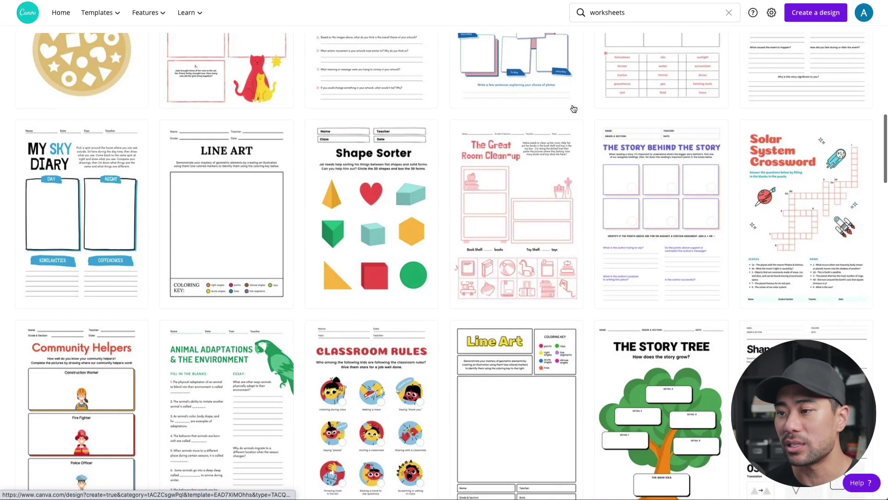
scroll(400, 276, "up", 6)
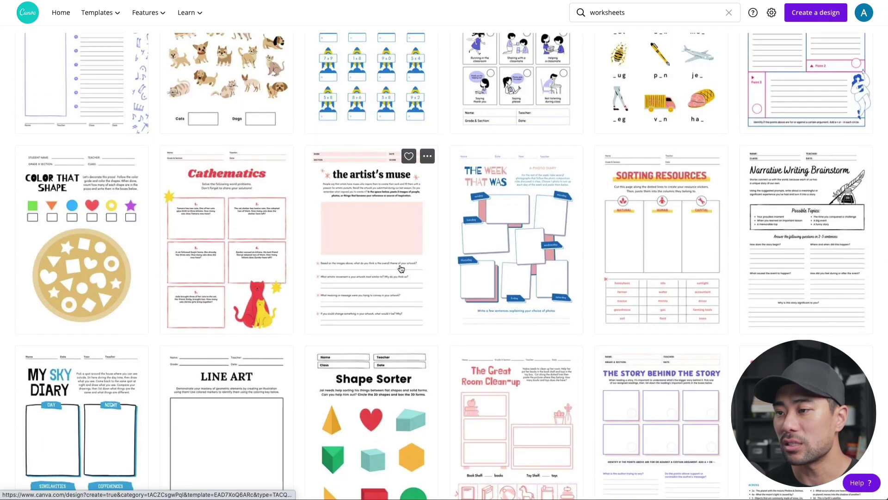
left_click(401, 269)
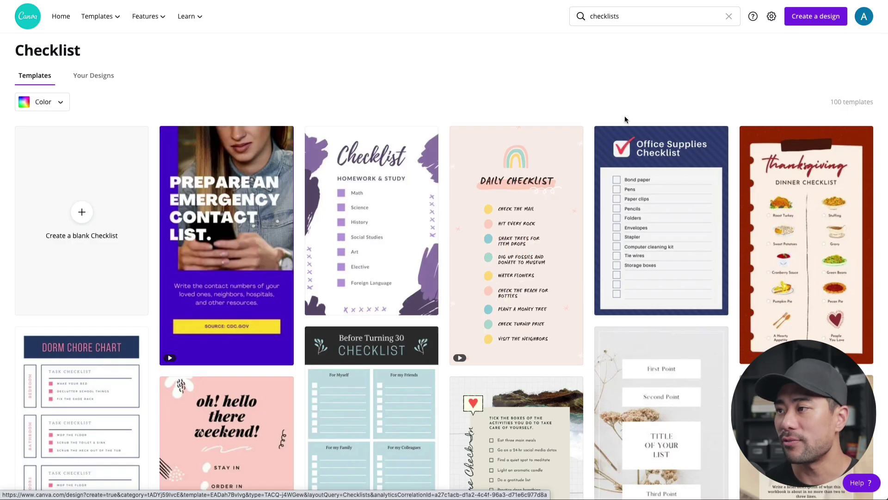
Look through the checklist templates and open the Online Meeting Checklist template separately.
scroll(616, 102, "down", 8)
scroll(615, 105, "down", 3)
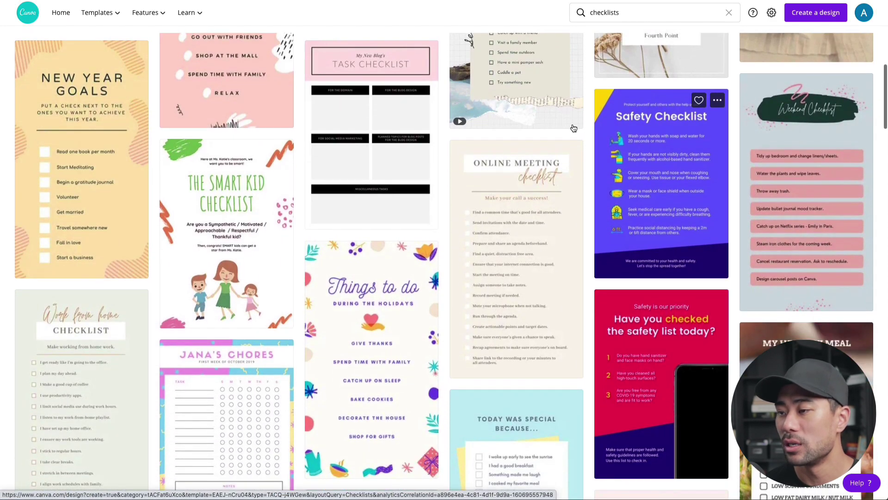
right_click(515, 211)
left_click(555, 212)
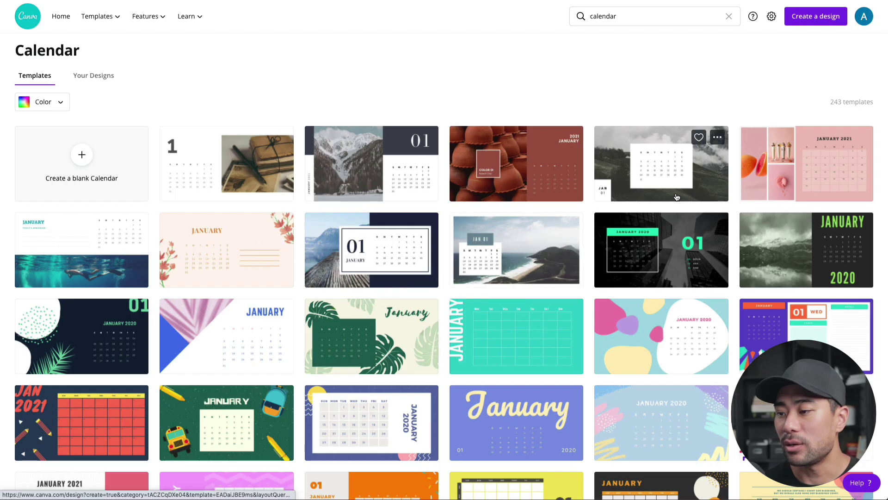
Look through the January designs among the calendar templates.
scroll(665, 199, "down", 5)
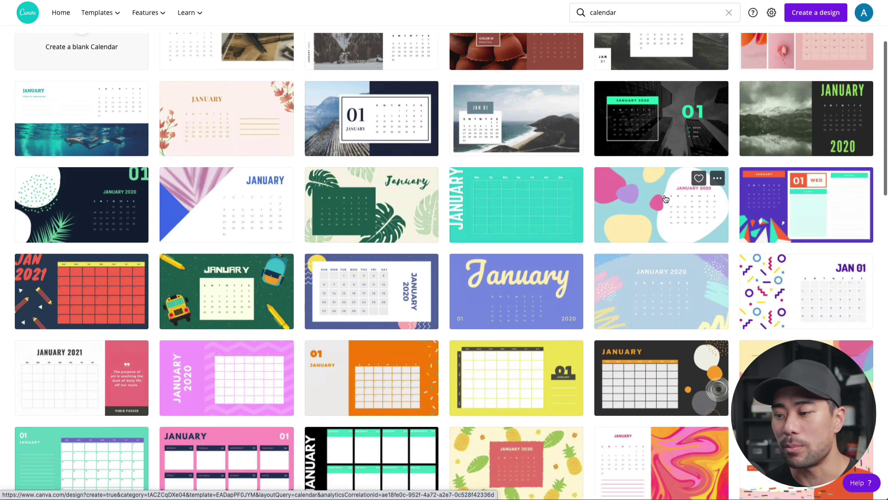
scroll(665, 199, "down", 6)
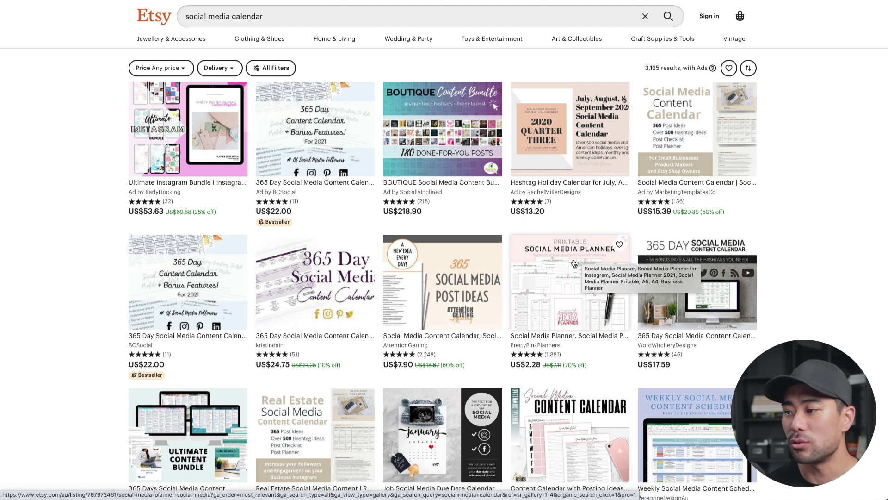
Look through Etsy's "social media calendar" results and open AttentionGetting's 365 Social Media Post Ideas listing.
scroll(482, 301, "down", 1)
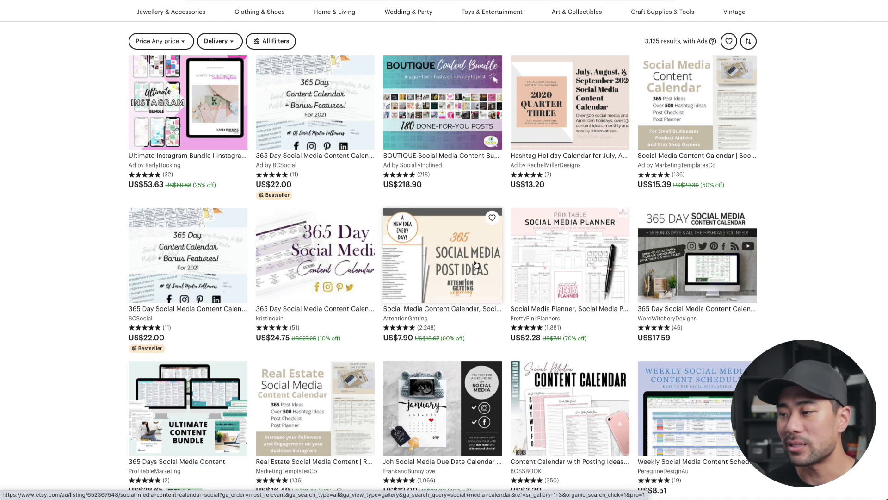
scroll(459, 269, "down", 2)
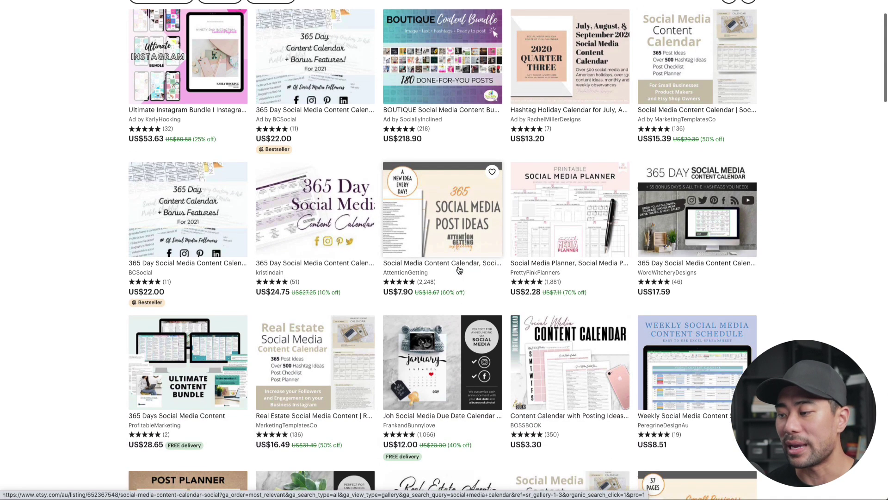
scroll(459, 270, "up", 3)
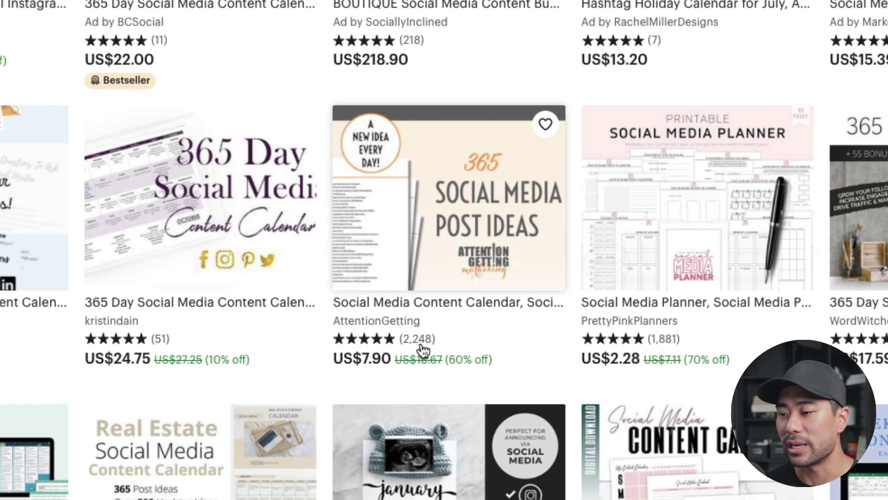
left_click(429, 275)
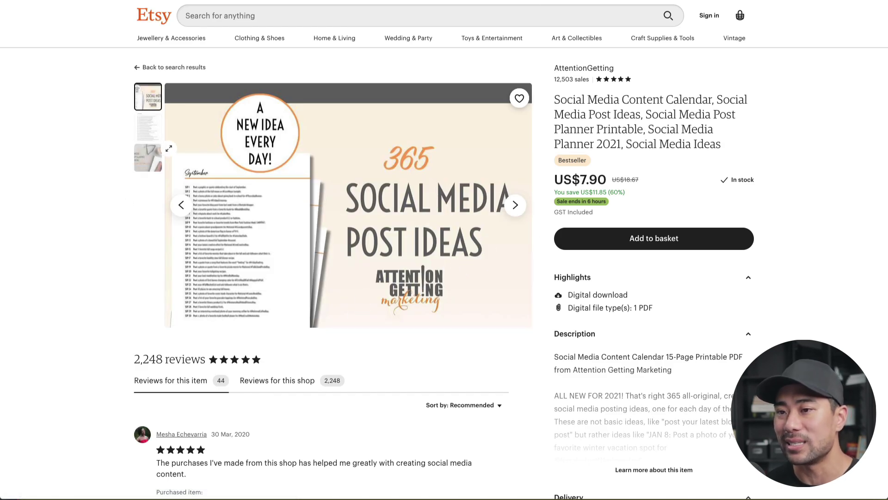
Examine the social media content calendar listing's preview images, digital file highlights and description.
left_click(147, 132)
left_click(148, 165)
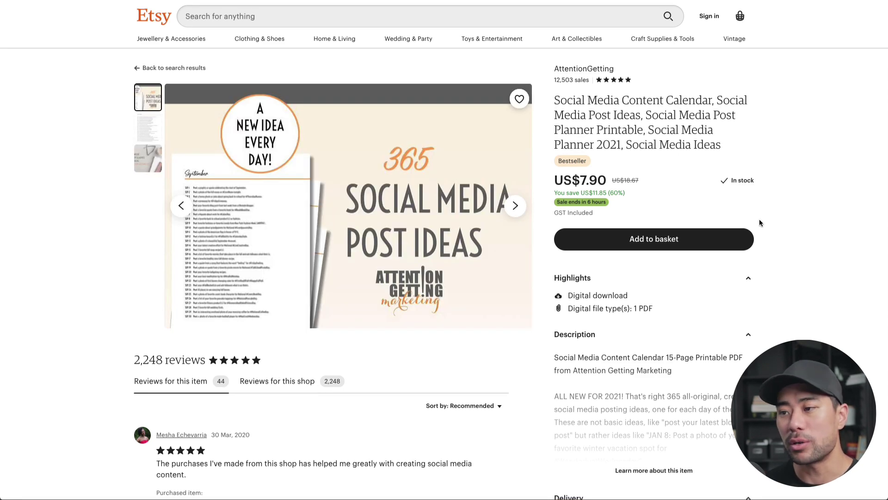
scroll(759, 218, "down", 1)
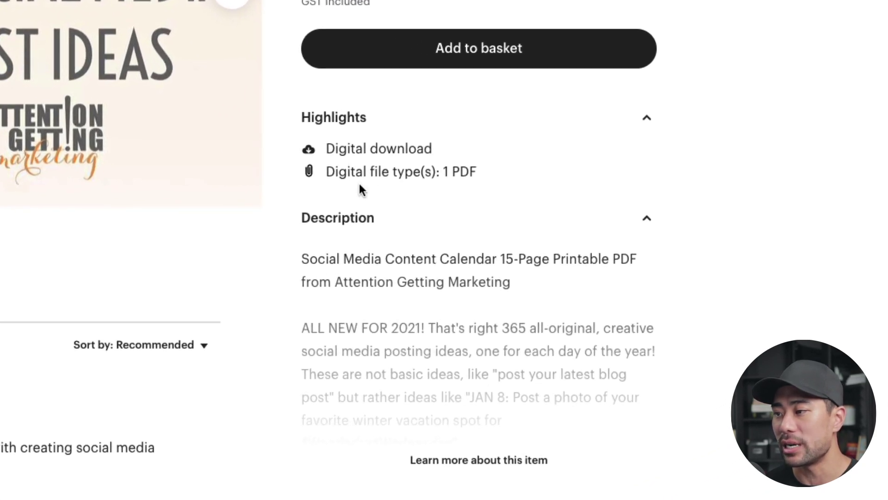
scroll(488, 174, "down", 5)
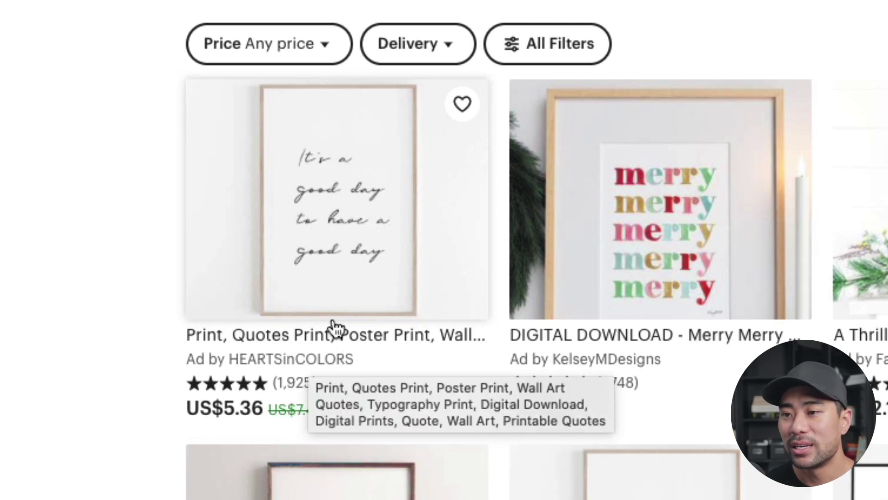
Open the "It's a good day to have a good day" print listing and examine its price, reviews and file details.
left_click(324, 286)
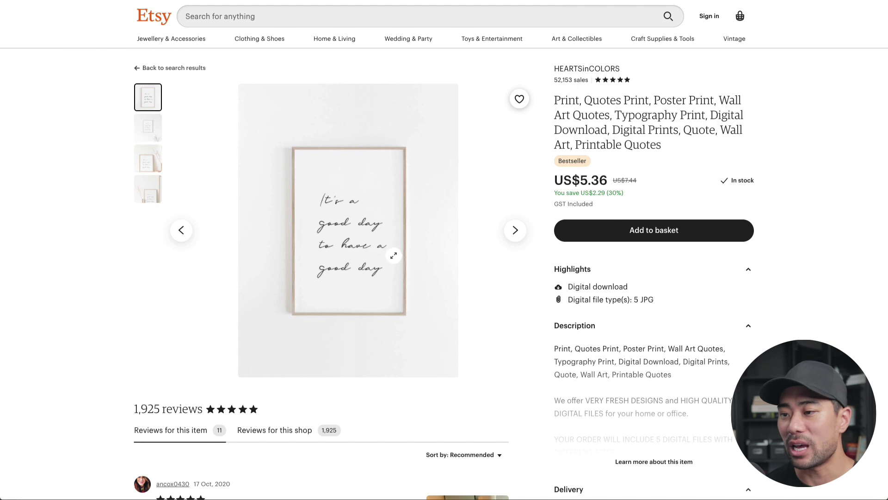
scroll(293, 439, "down", 1)
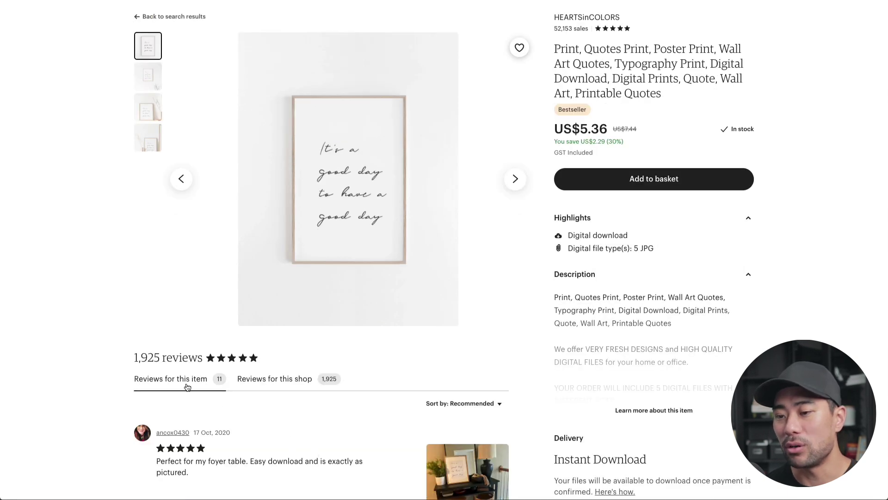
scroll(622, 224, "up", 1)
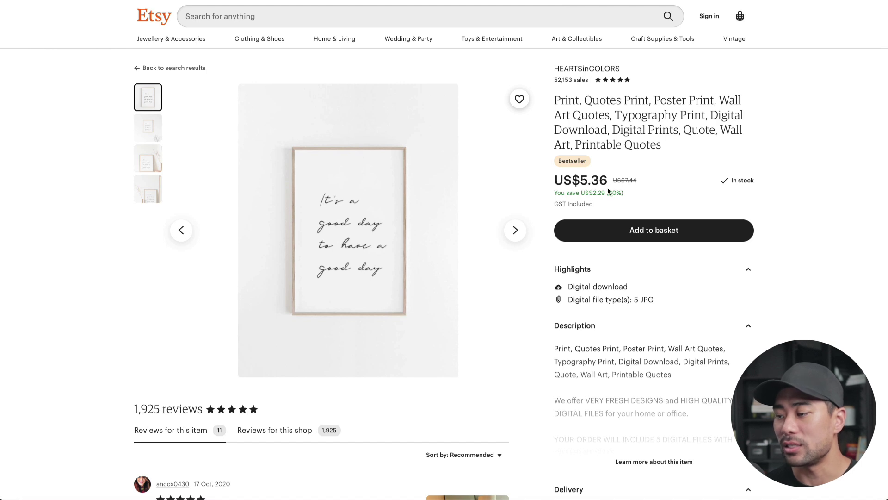
scroll(714, 279, "down", 1)
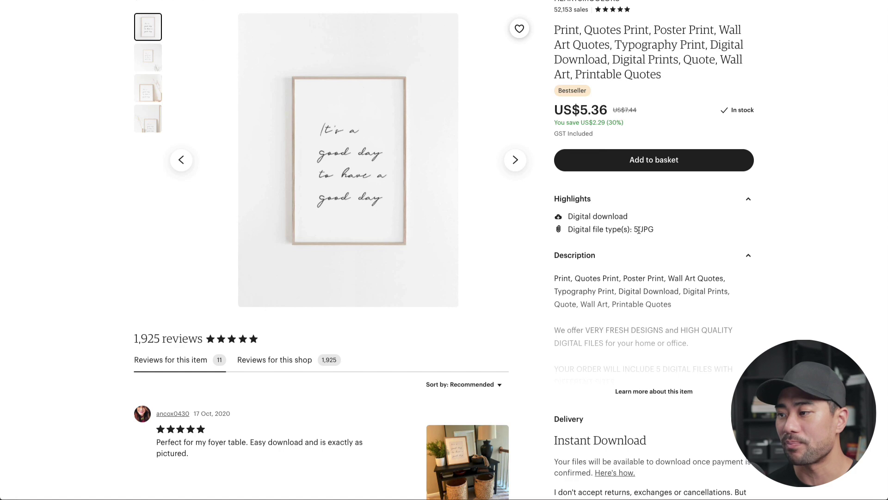
scroll(645, 262, "down", 4)
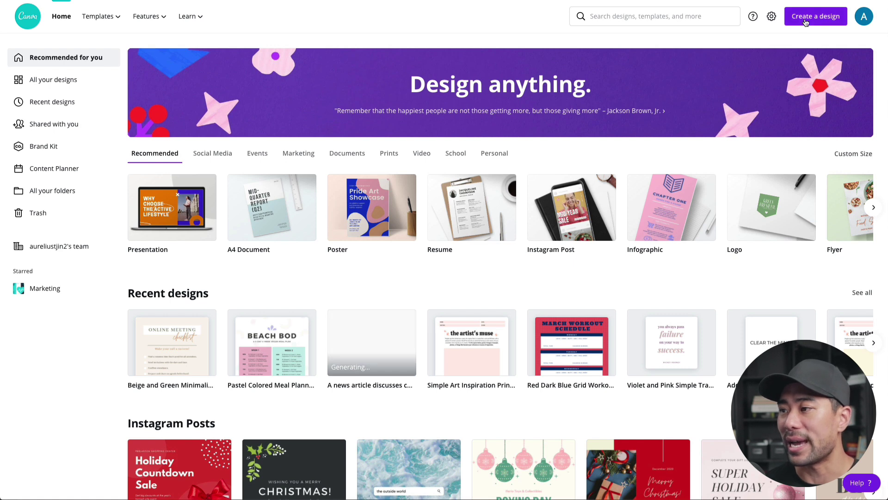
Create a new blank Canva design with a custom size of 4000 x 4000 px.
left_click(804, 23)
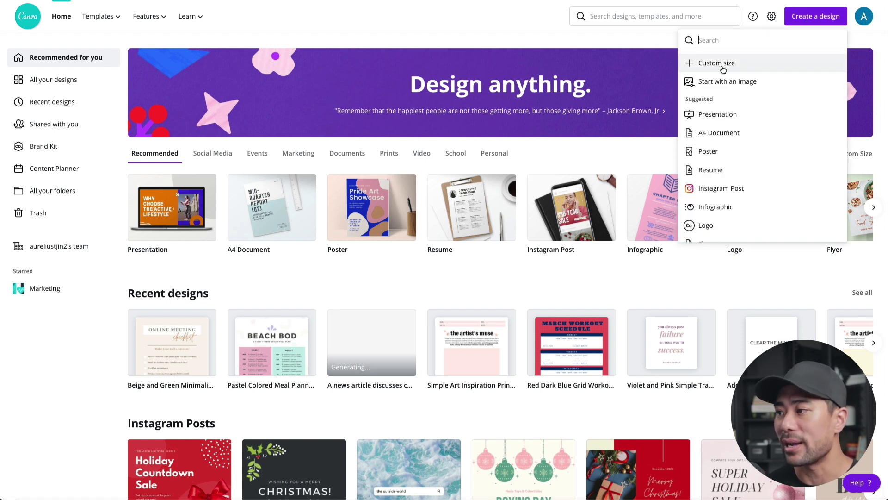
left_click(723, 67)
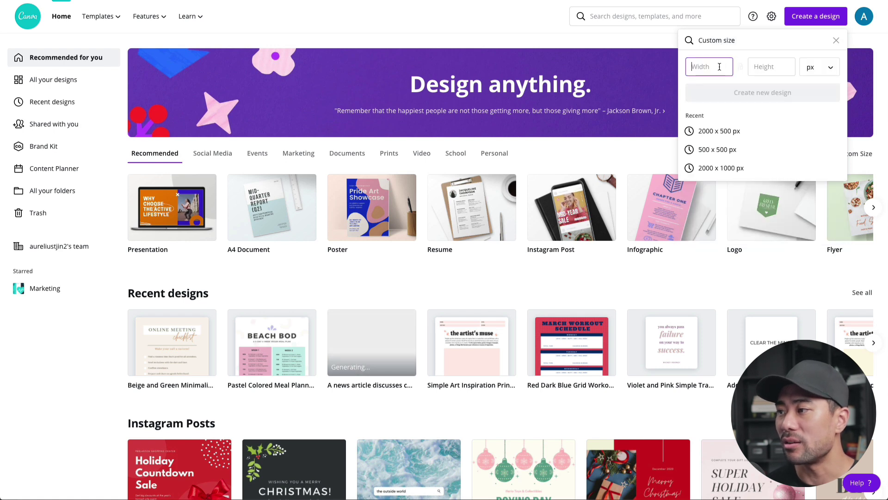
type("4000")
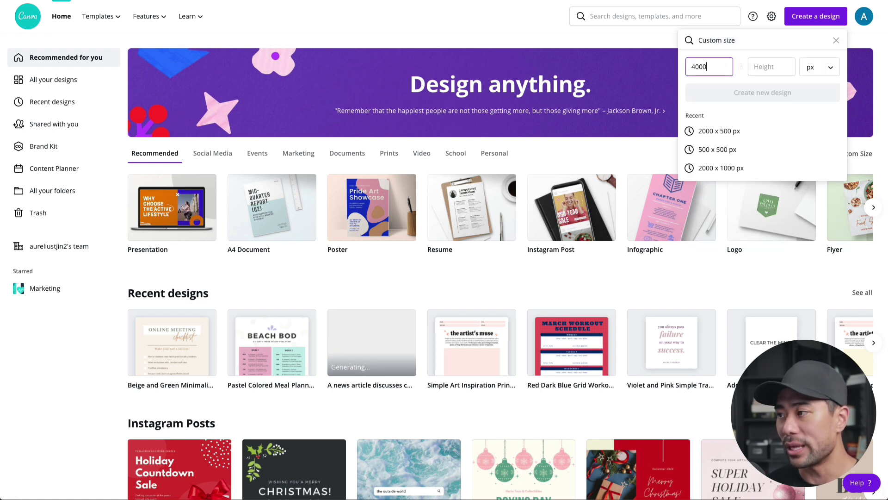
key("Tab")
type("4000")
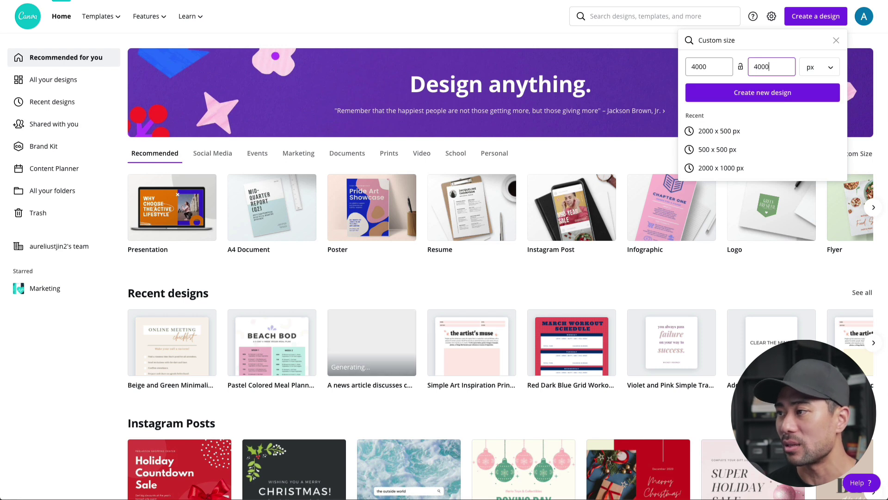
left_click(726, 99)
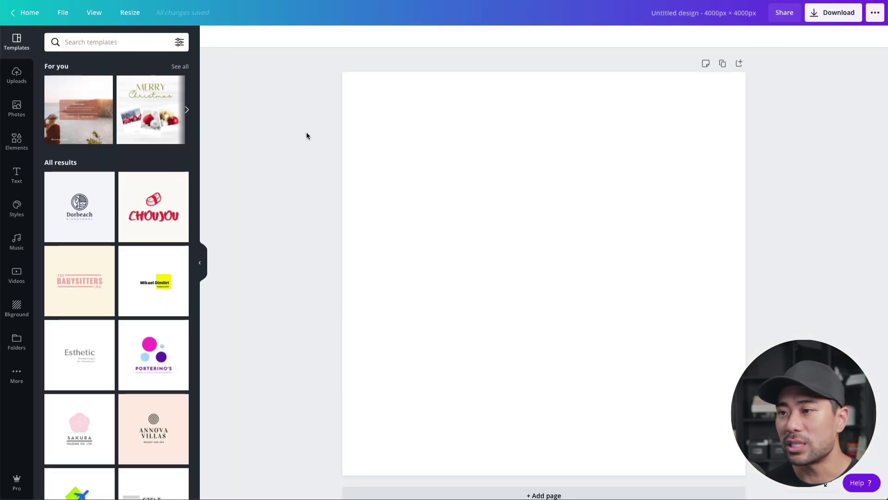
Fill the blank page's background with the default pink and lighten it to a very pale pink custom colour.
left_click(435, 170)
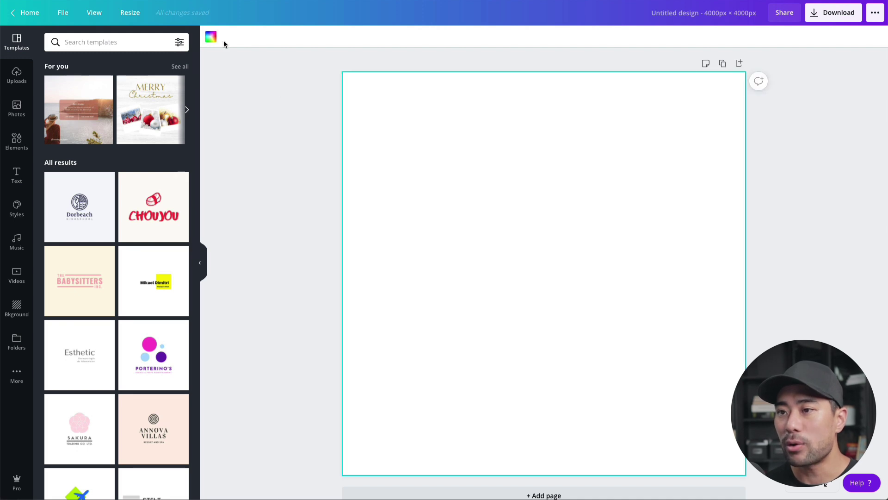
left_click(212, 37)
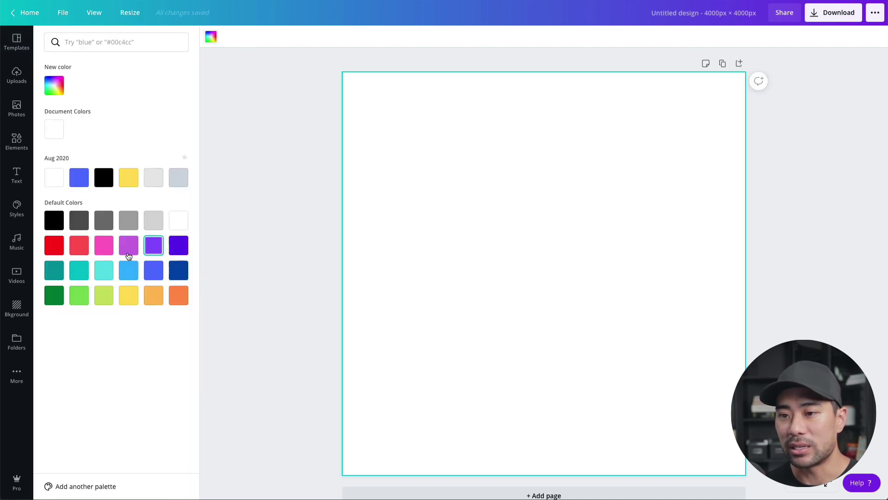
left_click(104, 245)
left_click(211, 37)
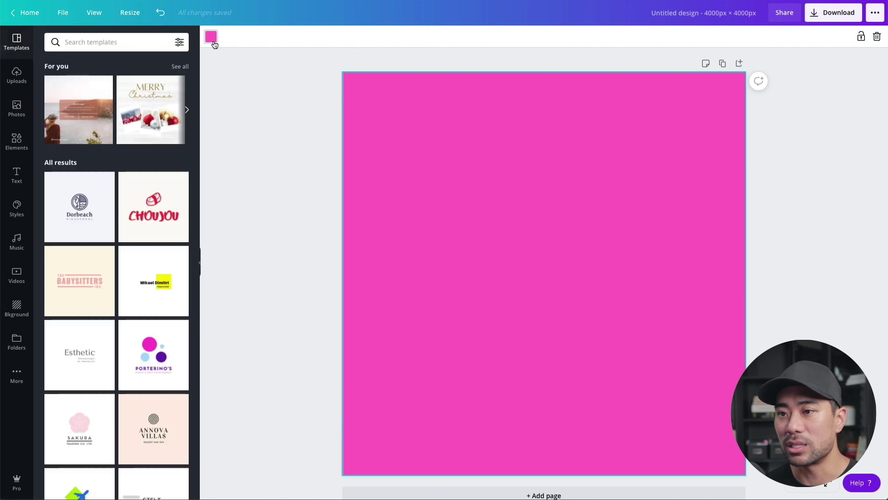
left_click(211, 38)
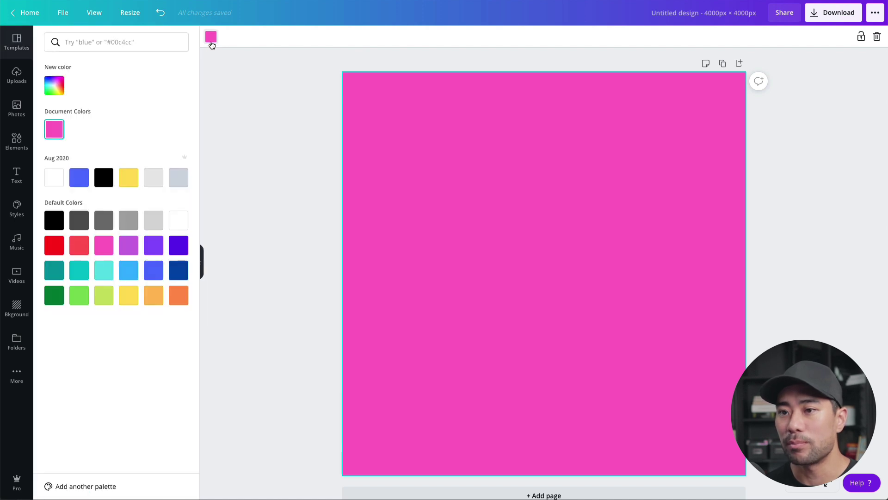
left_click(54, 87)
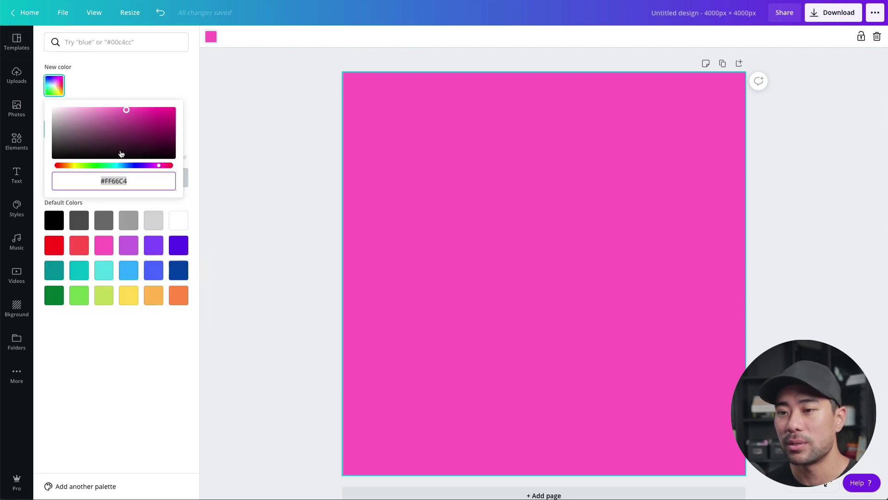
left_click_drag(113, 134, 59, 101)
left_click(332, 109)
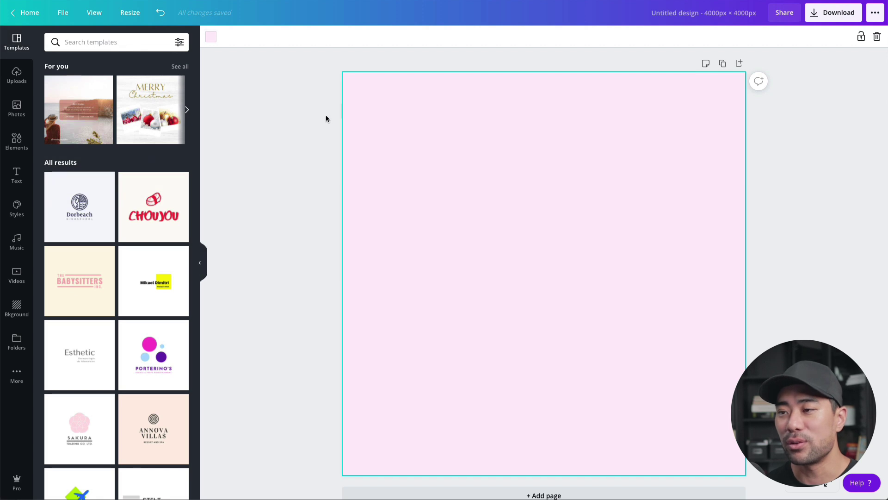
Add a heading to the page, enlarge it to font size 265 and move it near the page's centre.
left_click(16, 176)
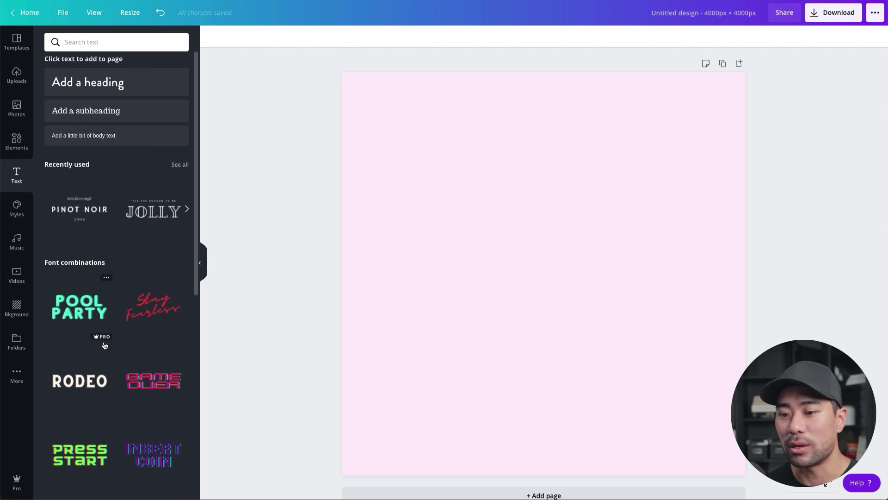
left_click(109, 88)
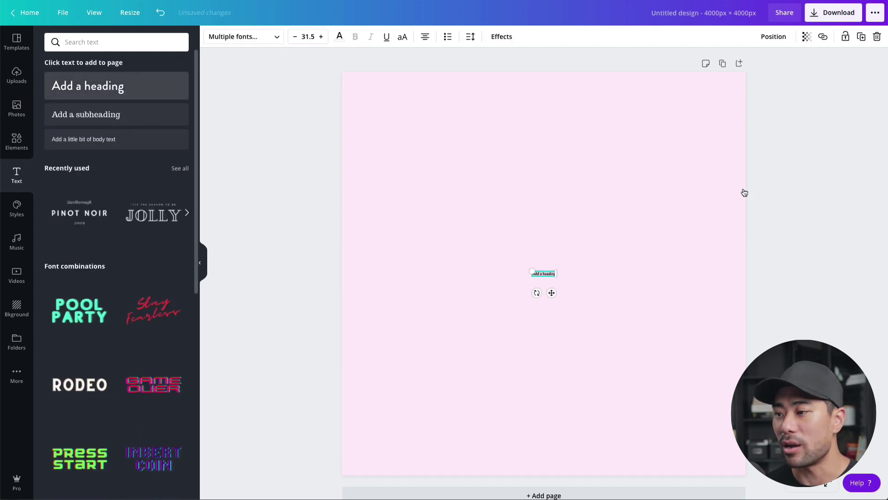
left_click_drag(555, 277, 723, 353)
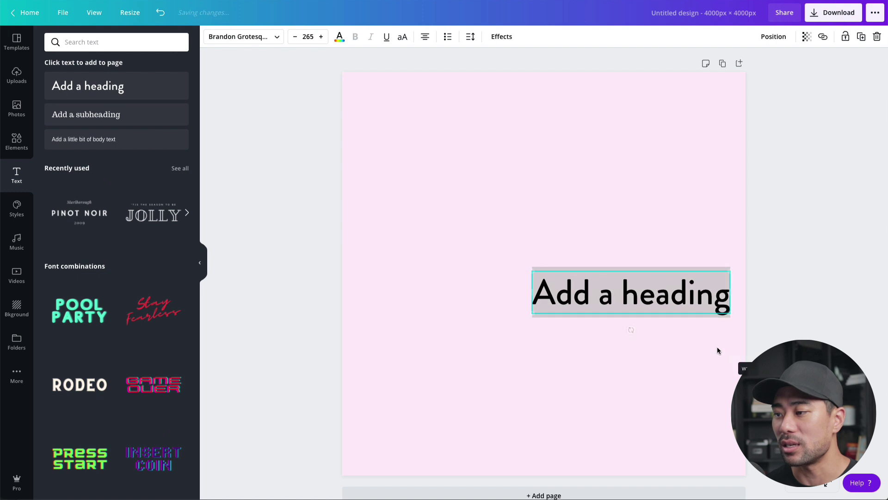
left_click_drag(634, 281, 559, 244)
Replace the heading's placeholder text with "HAVE A GOOD DAY".
triple_click(558, 244)
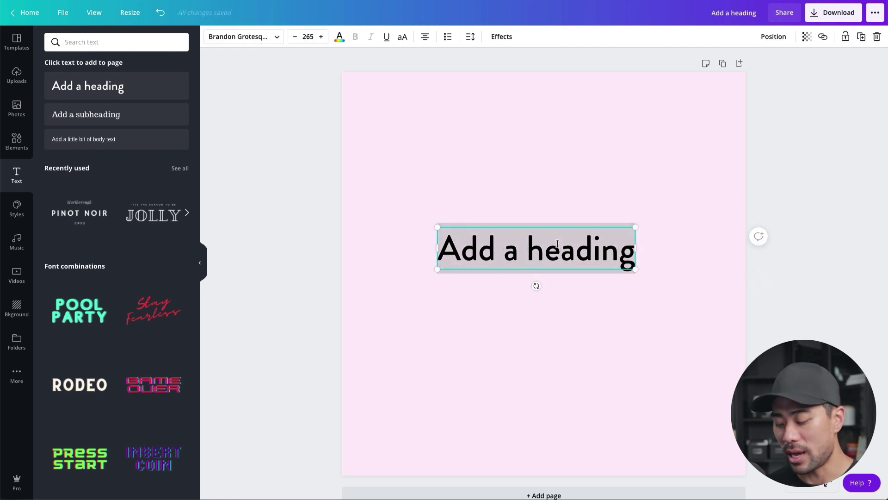
type("HAVE A GOOD")
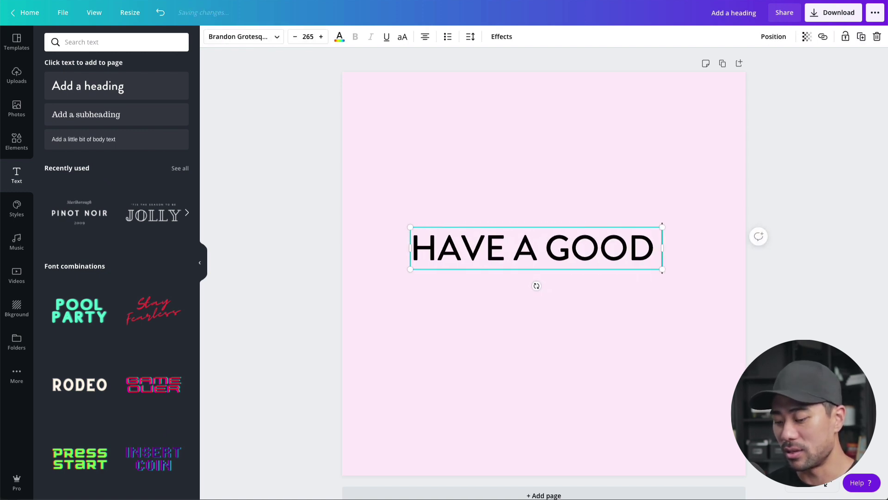
type(" DDA")
key("BackSpace")
key("BackSpace")
type("AY")
Change the font of the entire "HAVE A GOOD DAY" heading to Belleza.
key("ctrl+a")
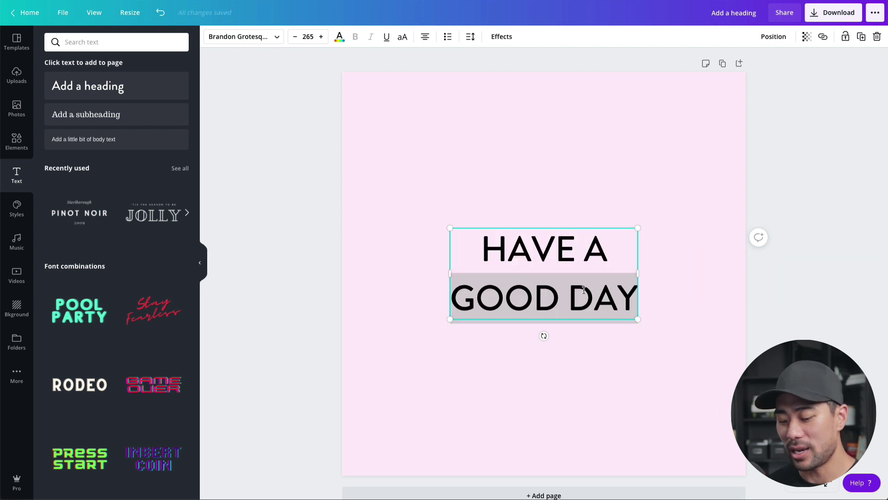
left_click(274, 40)
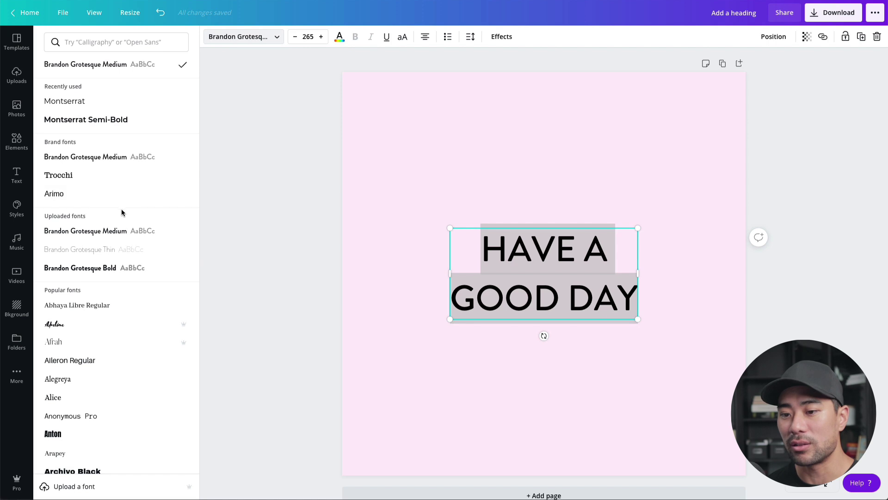
scroll(121, 232, "down", 4)
scroll(135, 226, "down", 2)
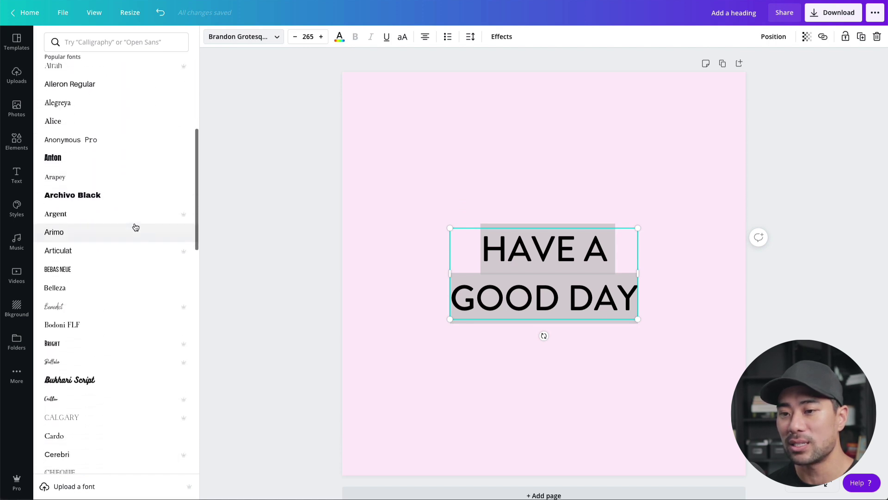
mouse_move(187, 217)
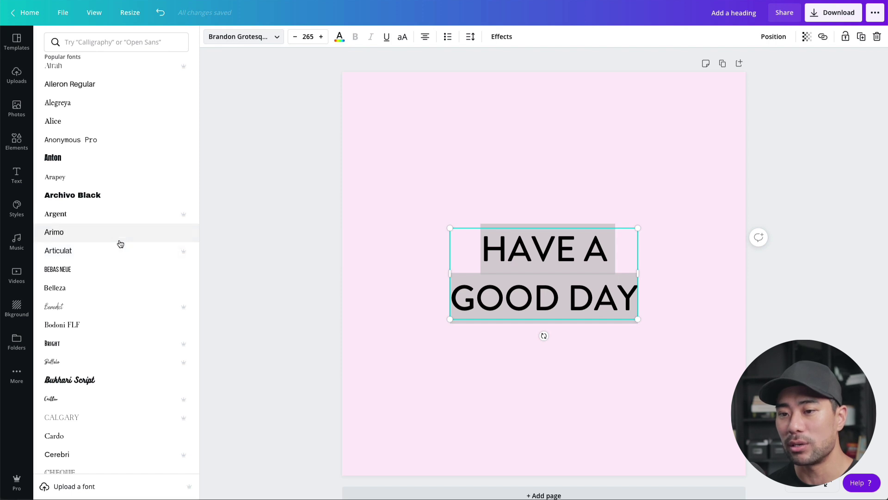
scroll(119, 243, "down", 2)
scroll(103, 281, "down", 1)
left_click(84, 216)
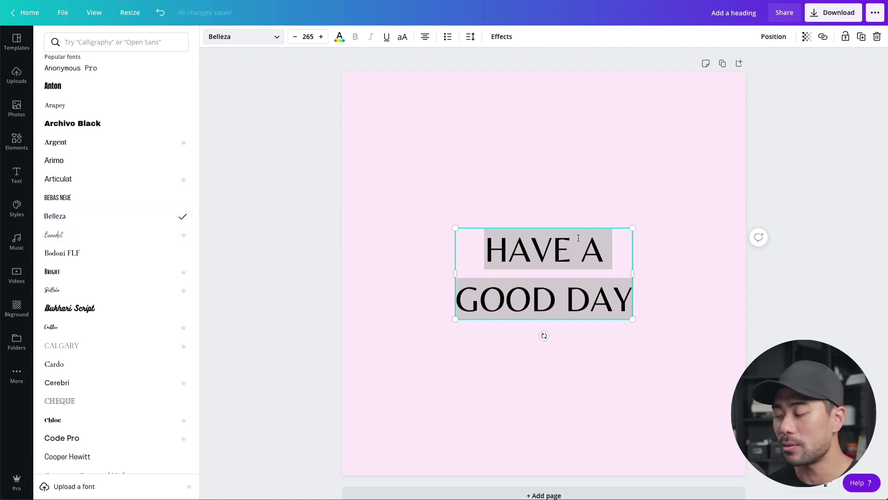
key("Escape")
left_click(575, 277)
left_click(592, 348)
left_click(587, 317)
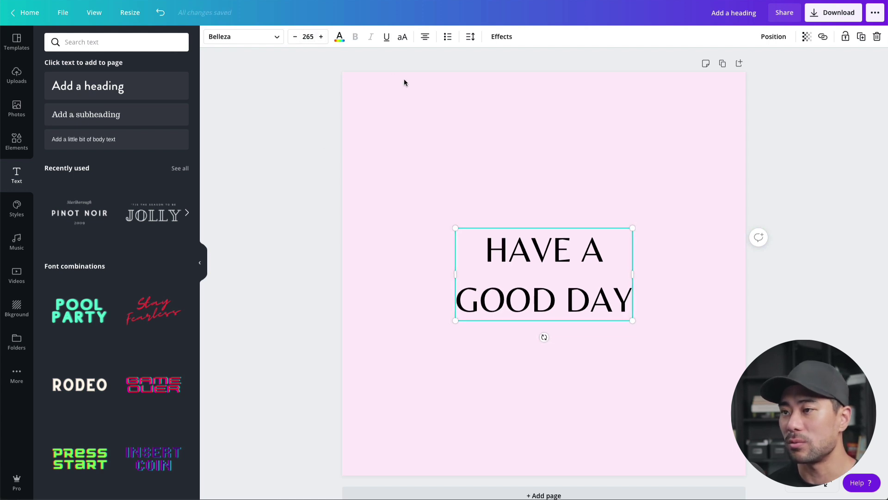
Examine the text effects available for the "HAVE A GOOD DAY" heading without applying one.
left_click(430, 118)
left_click(528, 245)
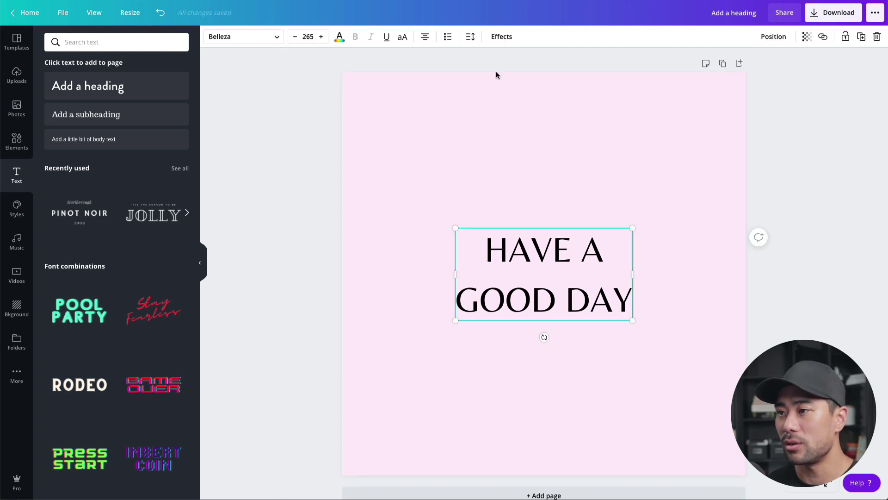
left_click(504, 36)
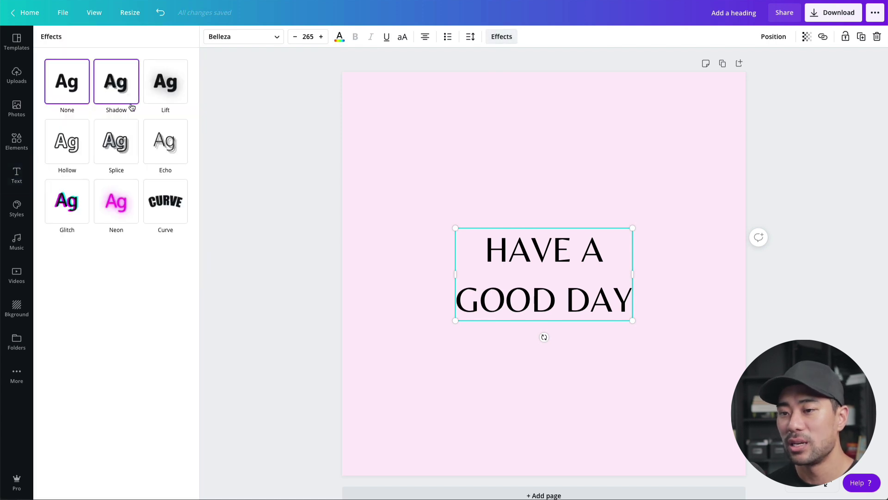
left_click(423, 201)
left_click(518, 185)
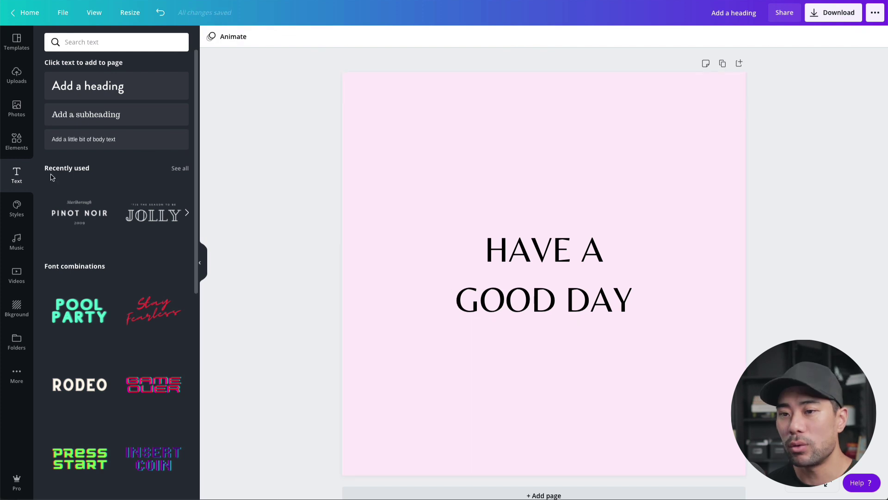
Add a triangle shape, shrink it to a small accent and place it near the page's upper-left corner.
left_click(16, 141)
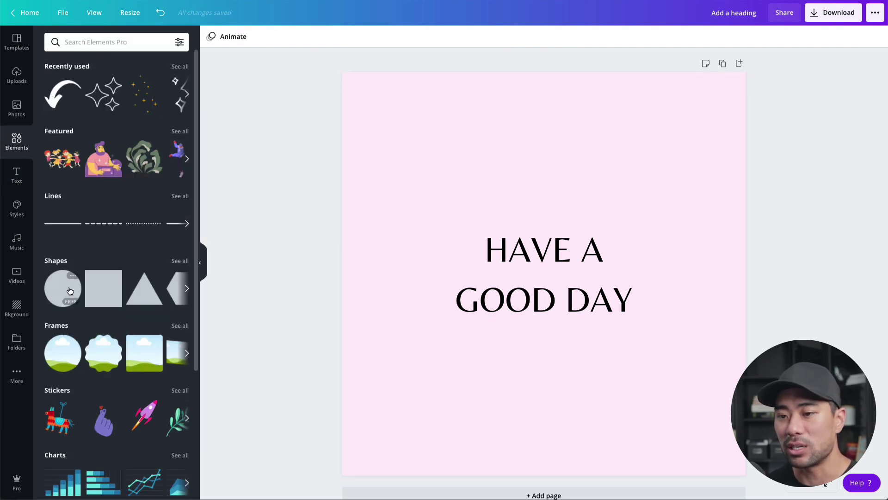
left_click(144, 289)
left_click_drag(655, 369, 509, 244)
left_click_drag(462, 223, 387, 151)
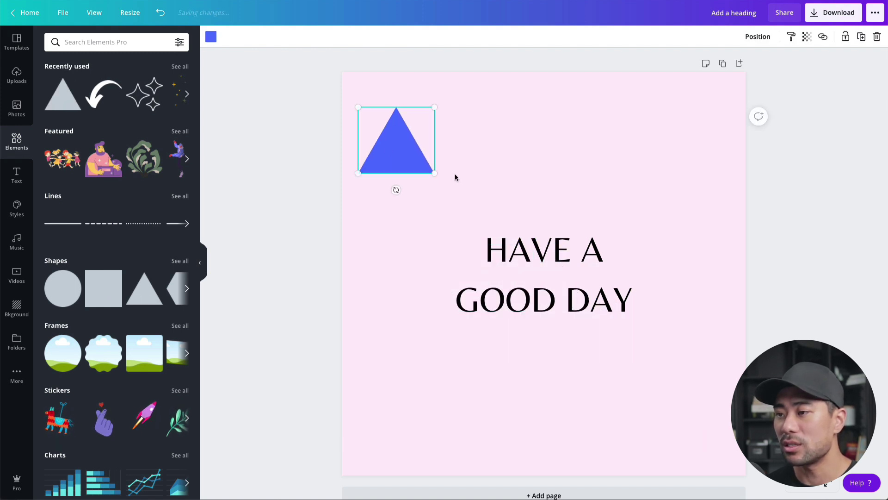
left_click_drag(434, 176, 407, 121)
left_click(415, 136)
left_click(404, 122)
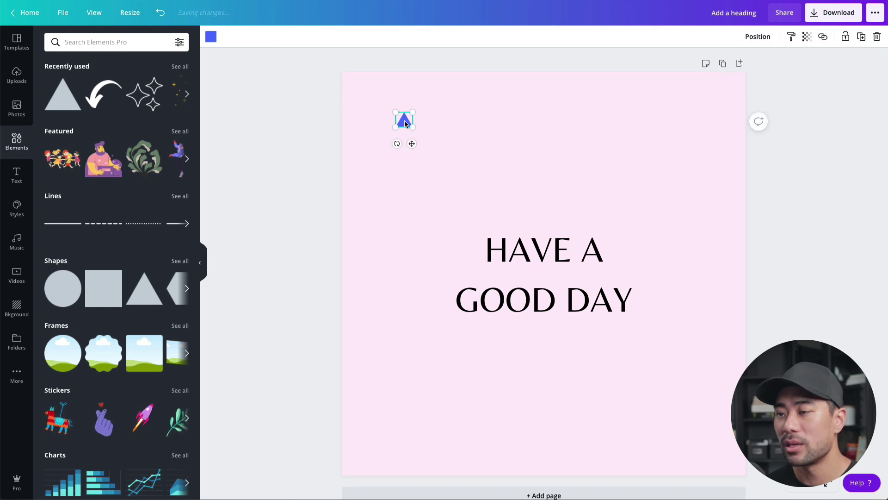
Recolour the small triangle with a custom pink slightly darker than the page's pale pink background.
left_click(210, 37)
left_click(105, 133)
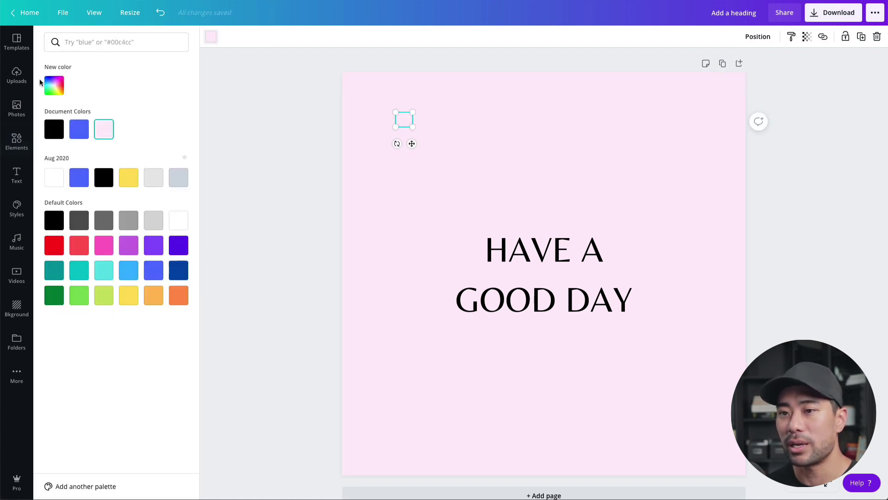
left_click(49, 83)
left_click(75, 110)
left_click(197, 141)
left_click(256, 141)
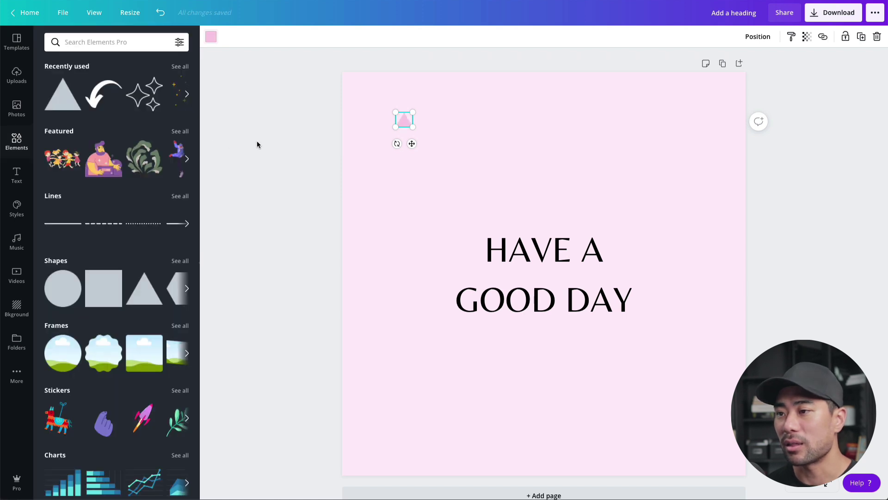
Duplicate the pink triangle, turn the copy to point left and place it above the heading near the page's right edge.
left_click(383, 141)
left_click(403, 124)
key("ctrl+d")
left_click_drag(403, 128, 454, 137)
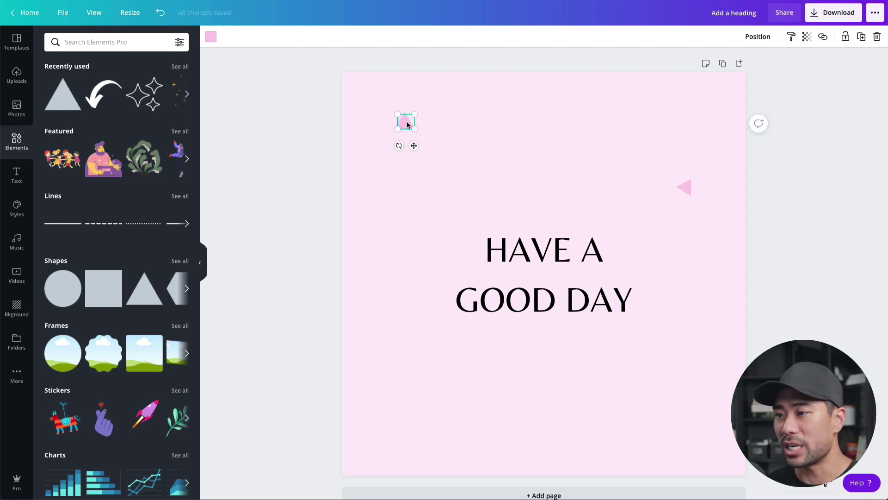
Place another copy of the triangle below the heading, left of centre, and rotate it to point downwards.
left_click_drag(404, 124, 408, 373)
key("shift+Right")
key("shift+Right")
key("shift+Right")
key("shift+Right")
key("shift+Right")
key("shift+Right")
key("shift+Right")
key("shift+Right")
key("shift+Right")
key("shift+Right")
key("shift+Right")
key("shift+Right")
key("shift+Right")
key("shift+Right")
key("shift+Right")
key("shift+Right")
key("shift+Right")
key("Escape")
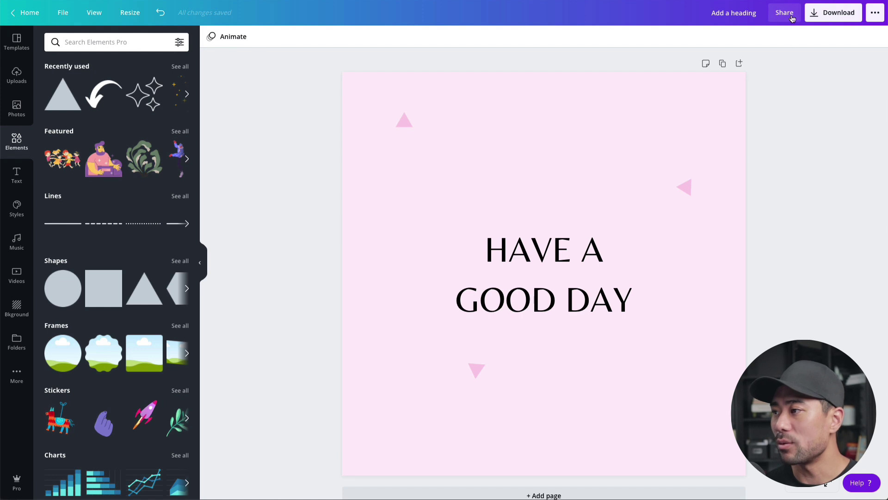
Open the design's download options and view the available file types.
left_click(830, 17)
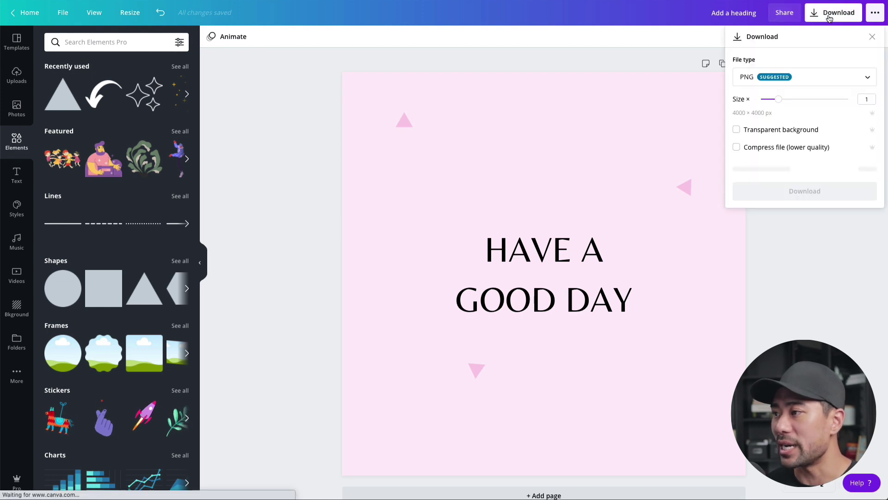
left_click(791, 83)
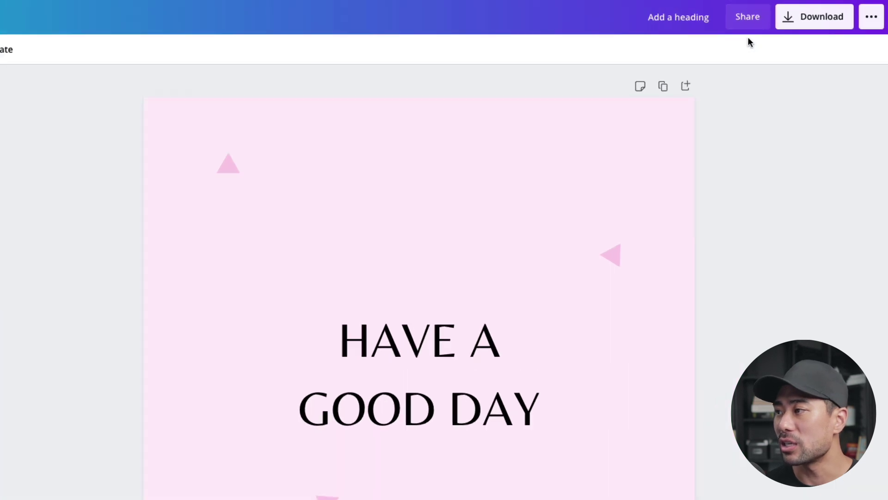
Set the design's share link to "use as template" and copy the link.
left_click(676, 28)
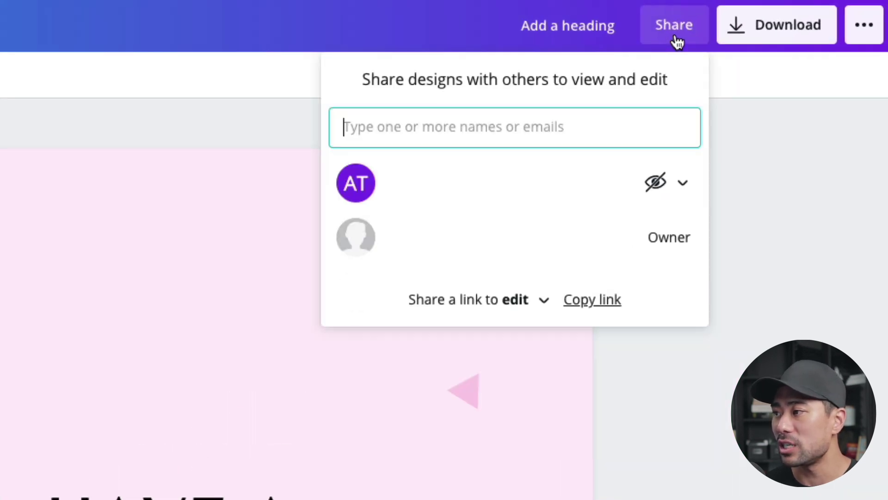
left_click(484, 303)
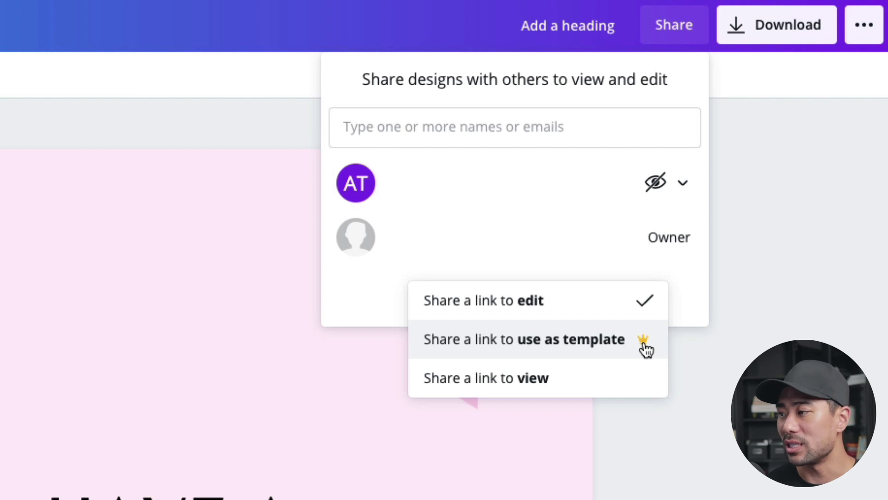
left_click(551, 340)
left_click(651, 301)
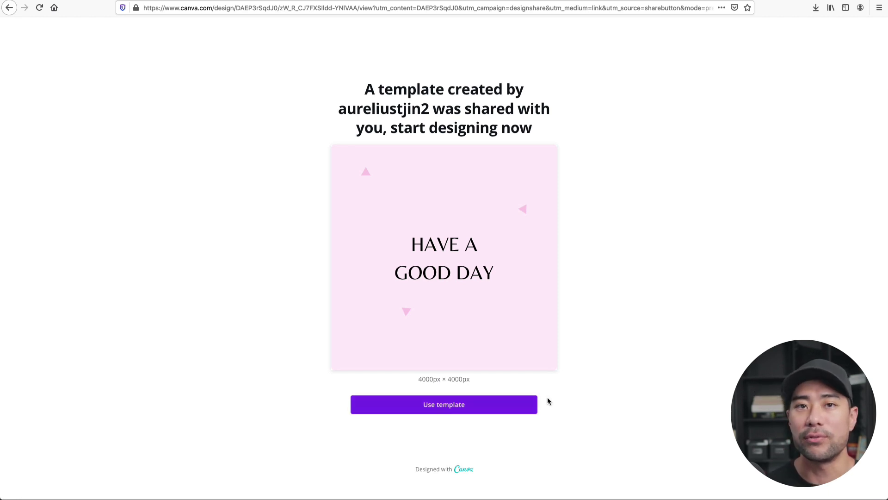
Create an editable copy of the design from the shared template page and select its "HAVE A GOOD DAY" heading for editing.
left_click(450, 410)
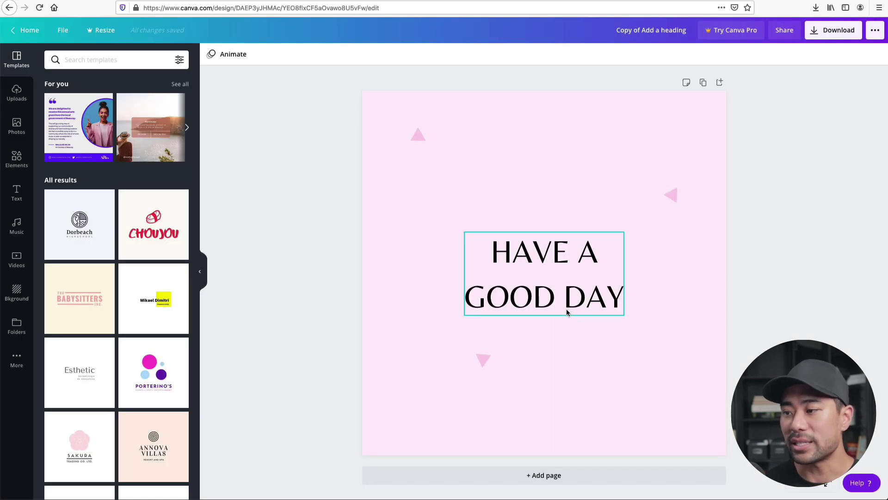
triple_click(556, 304)
left_click(568, 251)
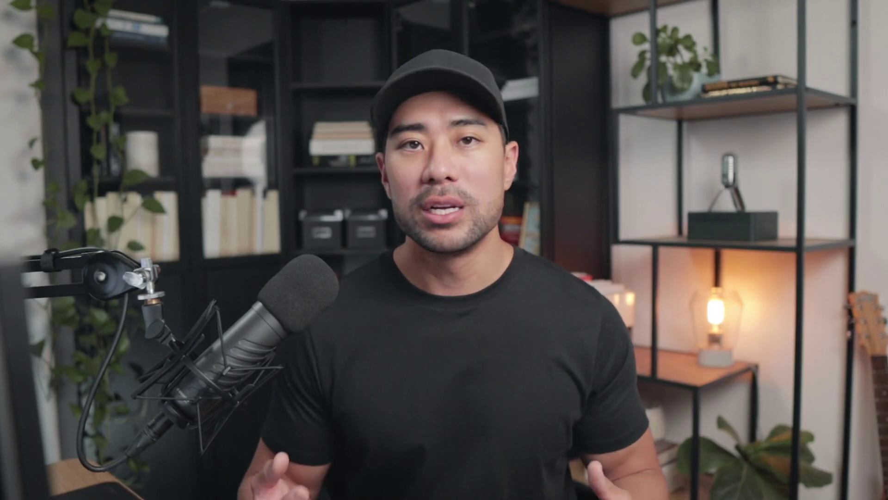